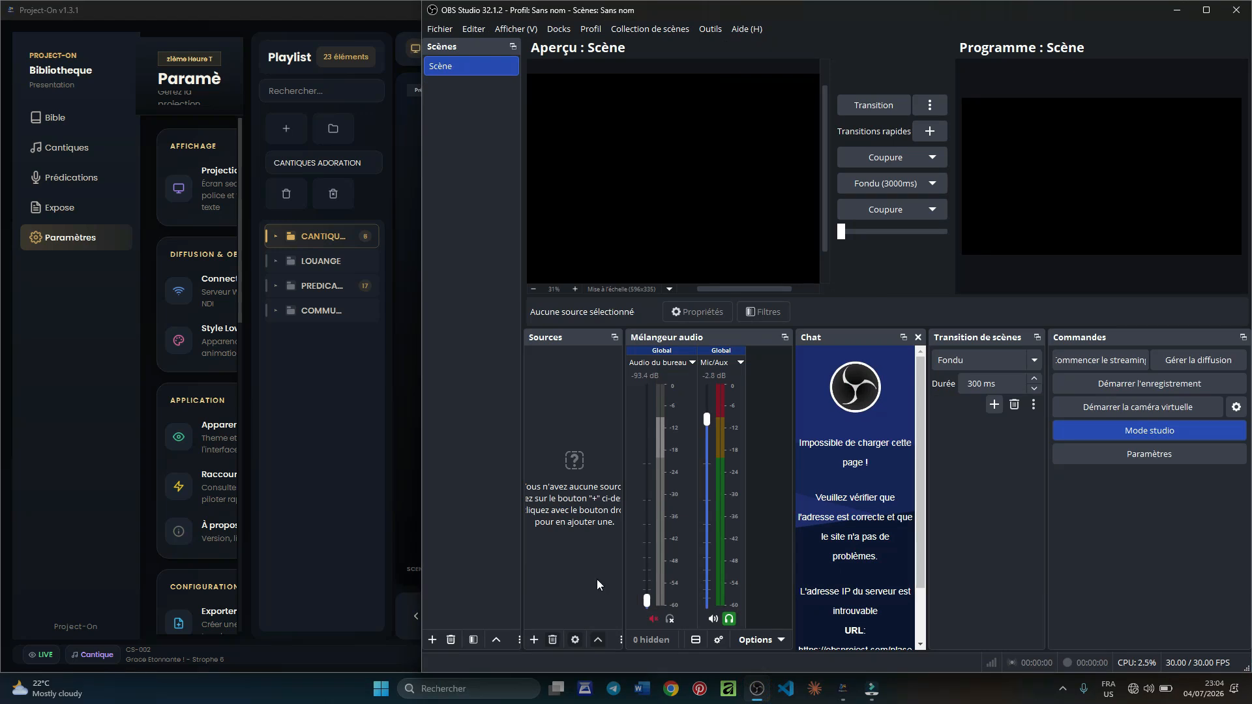
# Step: Bring Project-On forward, widen its window, and open the Connectivité settings for the OBS output
pyautogui.click(345, 14)
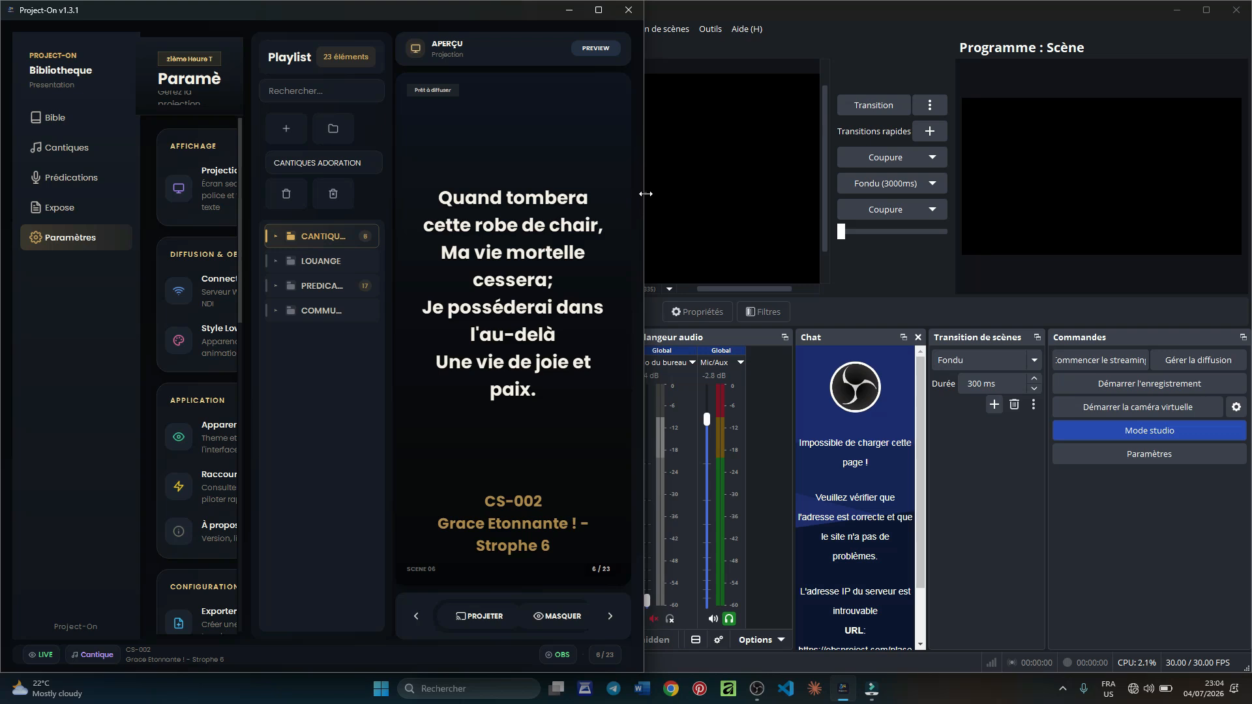
pyautogui.moveTo(645, 194); pyautogui.dragTo(933, 213)
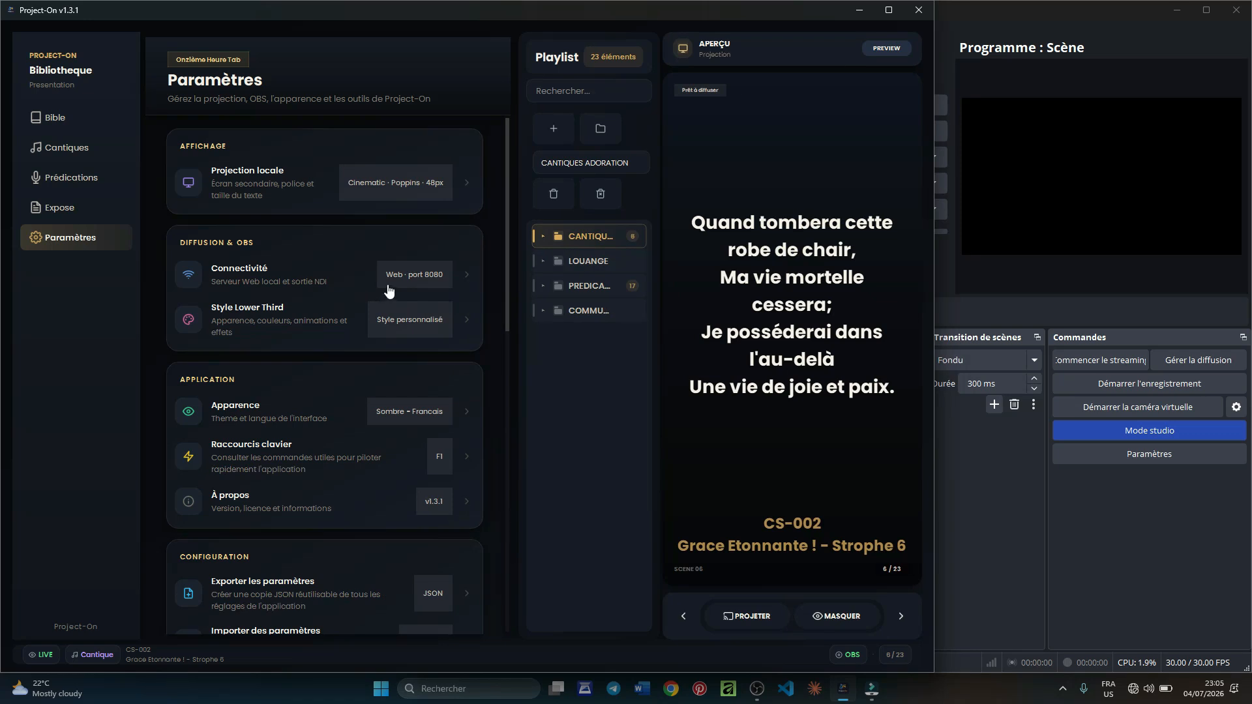
pyautogui.click(49, 118)
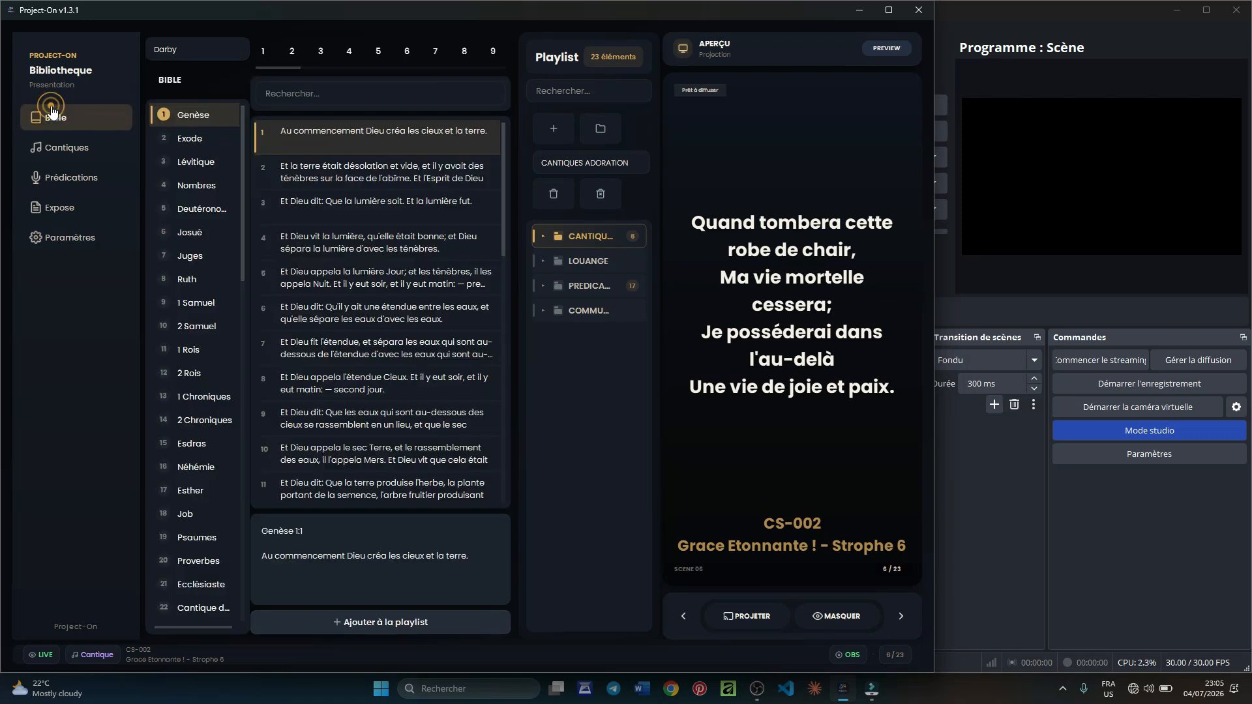
pyautogui.click(67, 234)
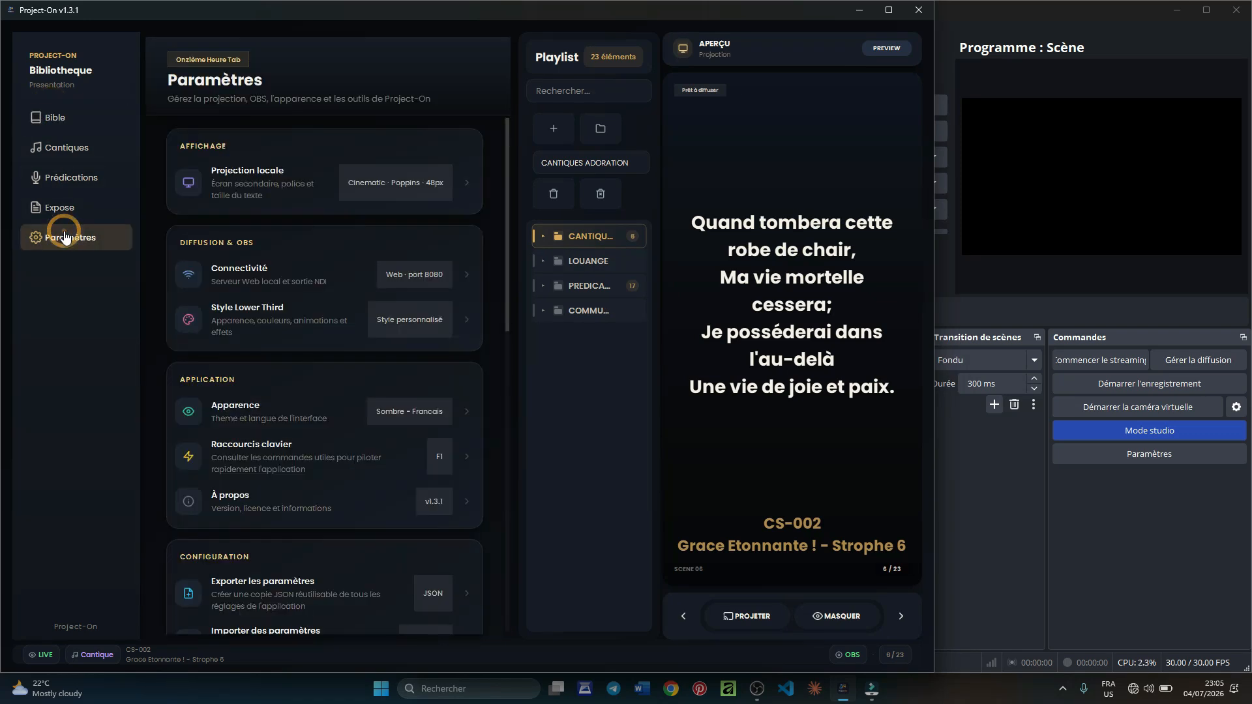
pyautogui.click(411, 281)
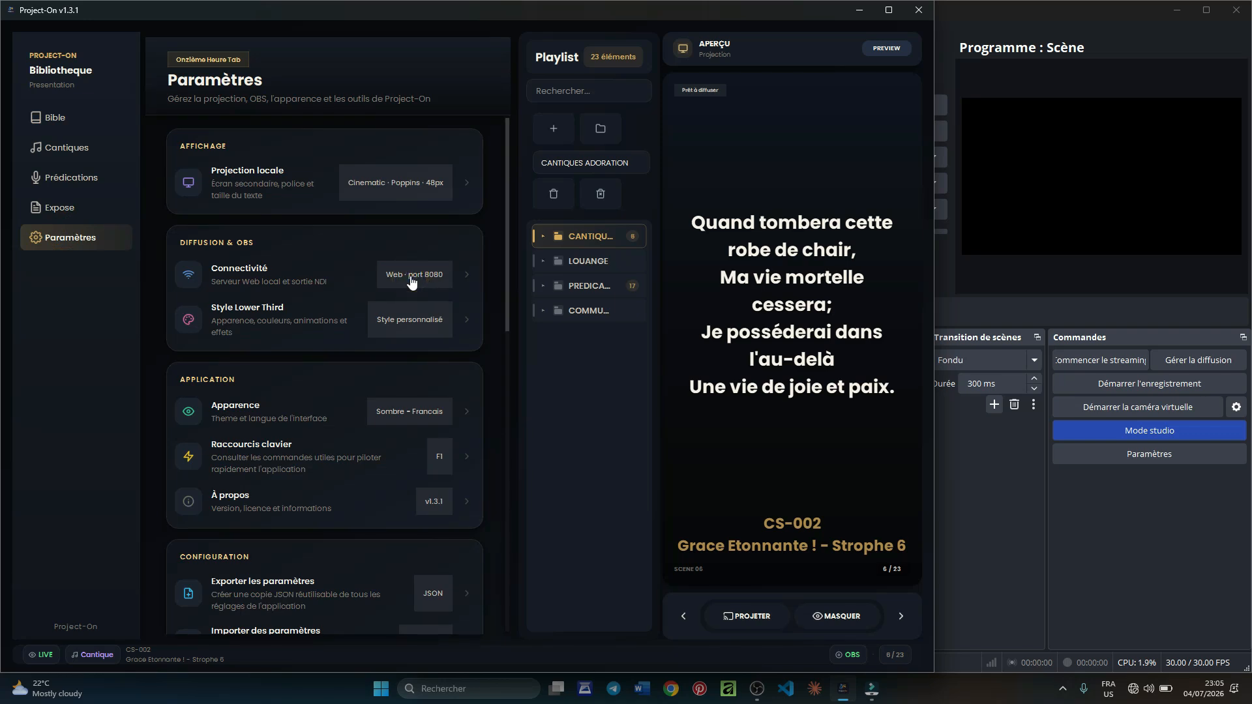
pyautogui.click(411, 279)
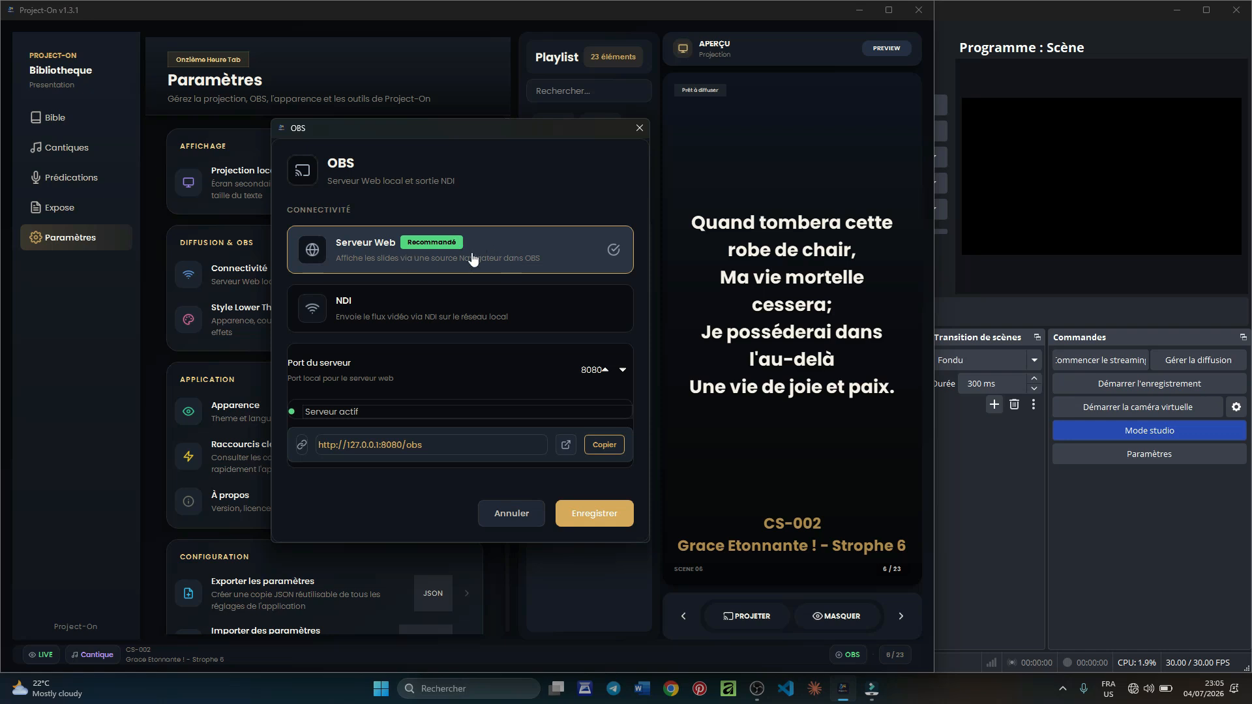
# Step: Choose Serveur Web as the connectivity method after viewing the NDI option, copy the local server URL, and save
pyautogui.click(472, 308)
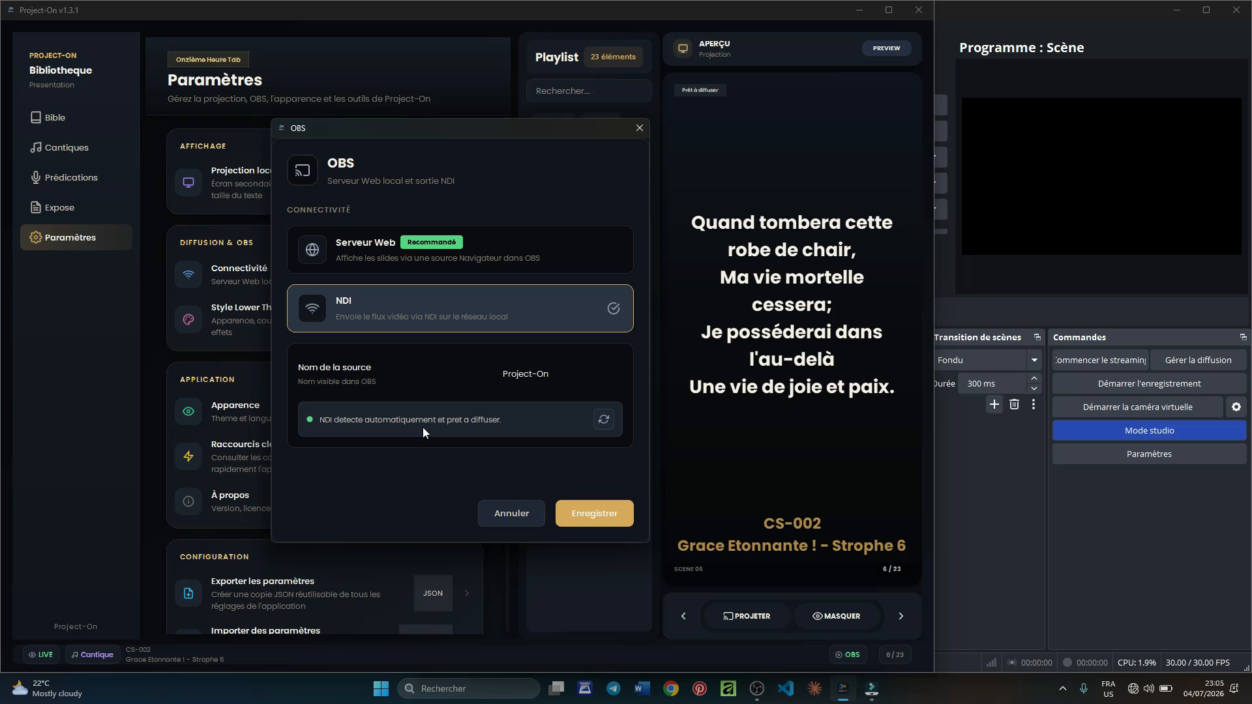
pyautogui.click(449, 261)
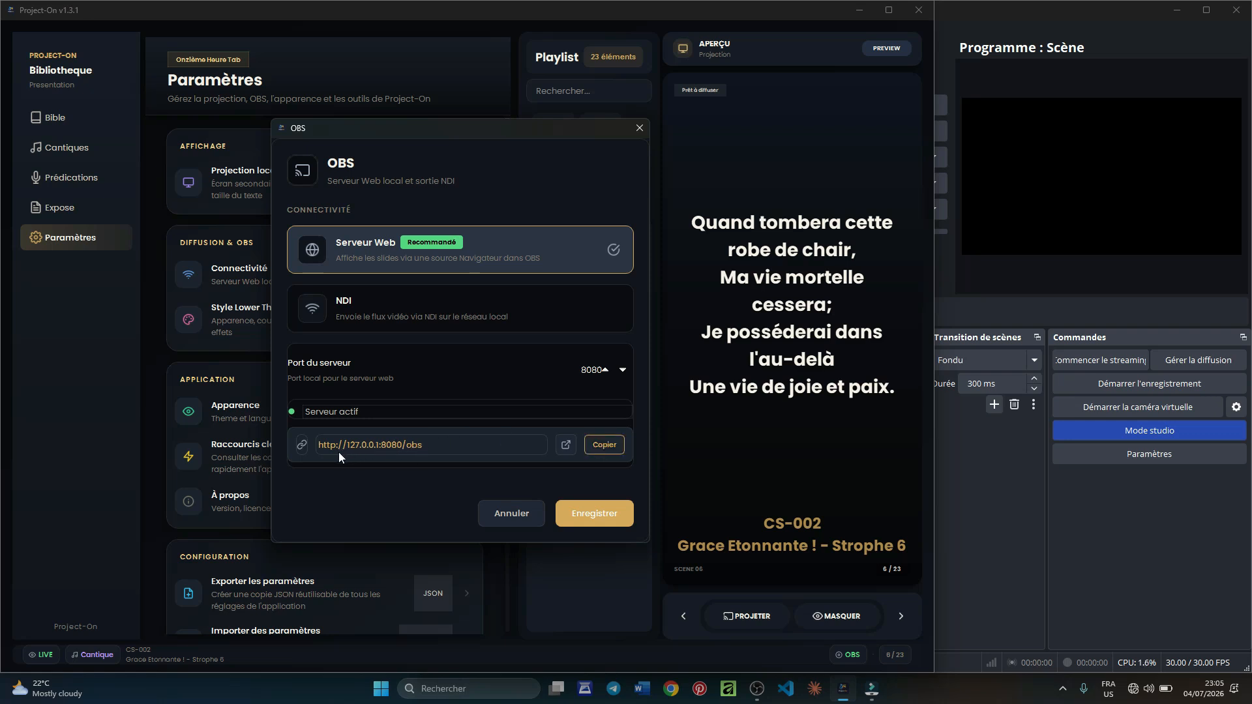
pyautogui.click(608, 449)
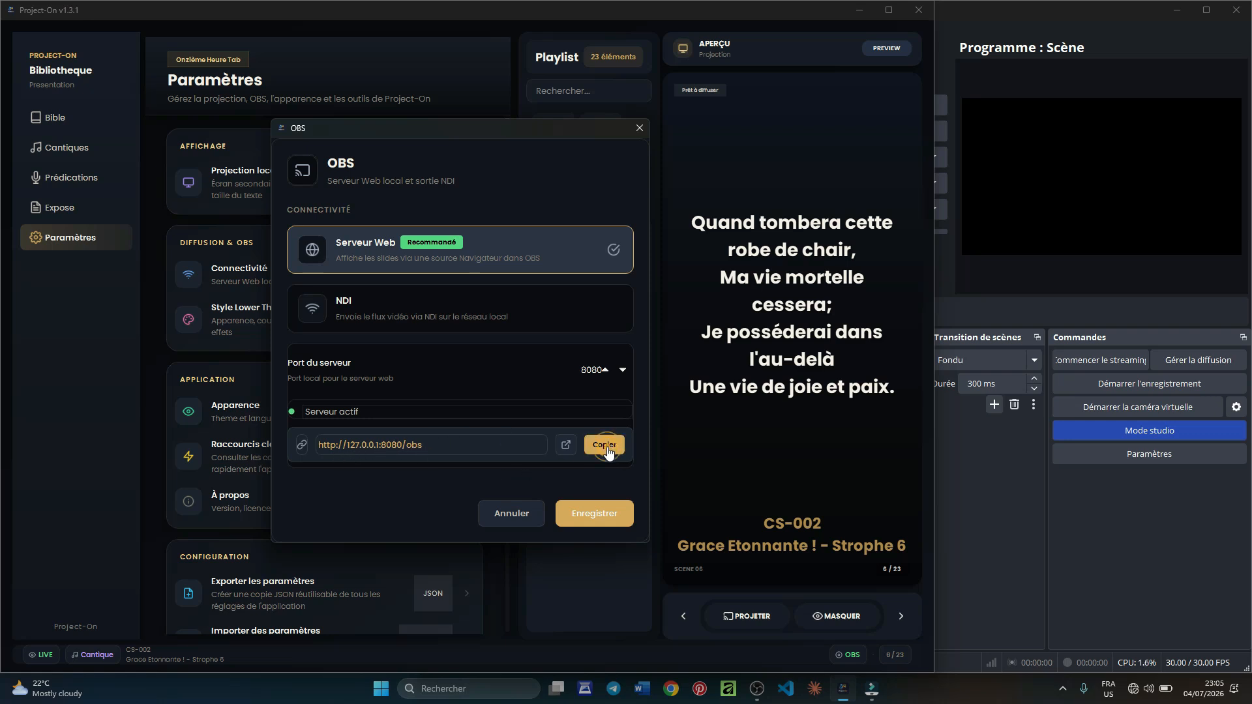
pyautogui.click(595, 514)
# Step: Switch to OBS Studio and add a new Navigateur web source named LECTURE to the scene
pyautogui.click(1033, 22)
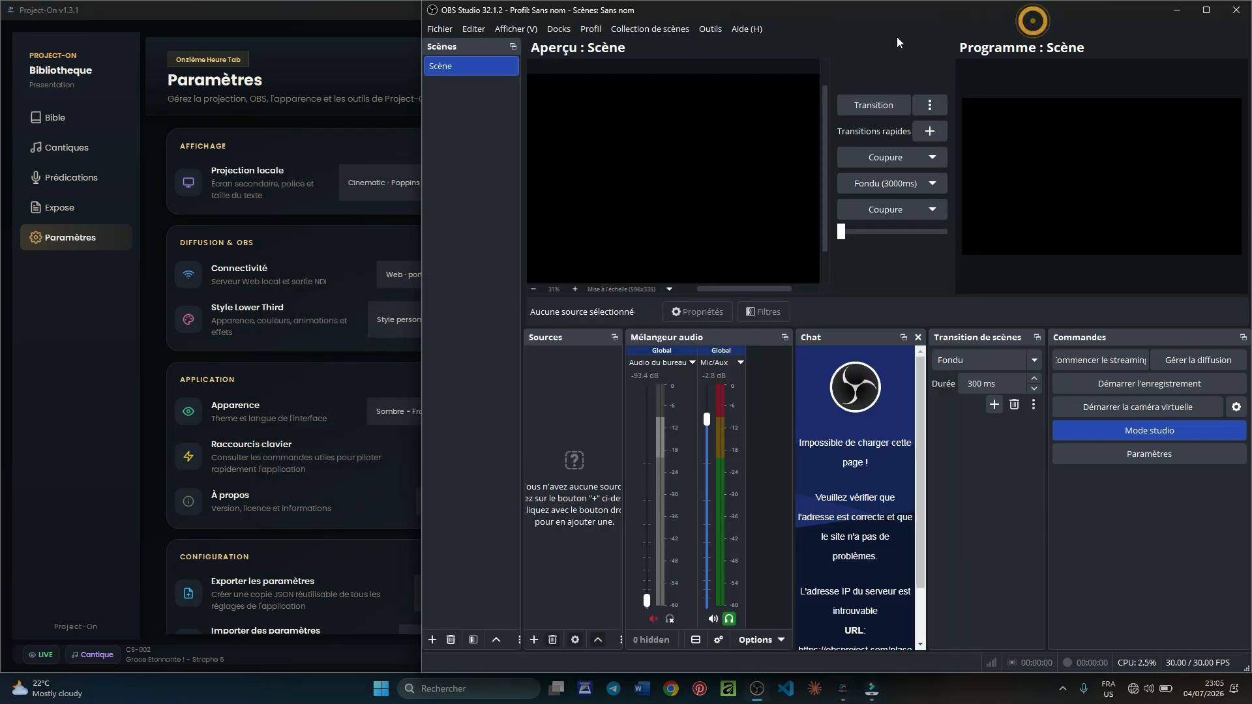
pyautogui.click(534, 642)
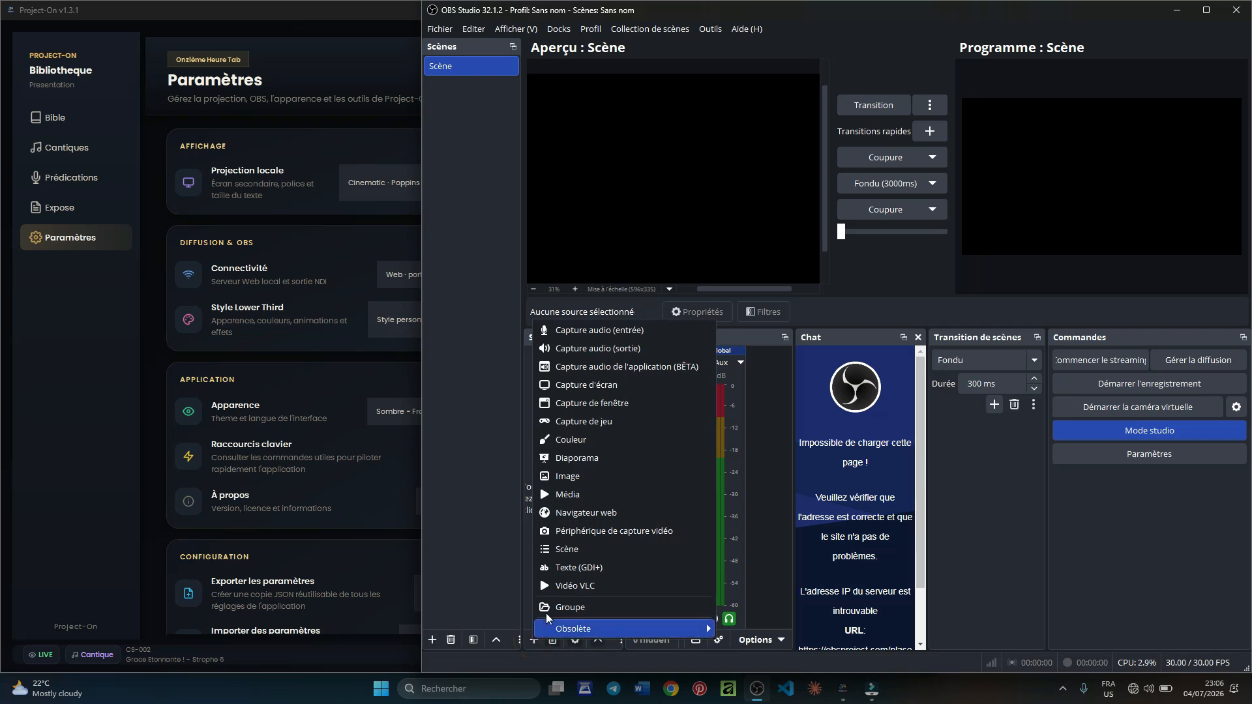
pyautogui.click(582, 514)
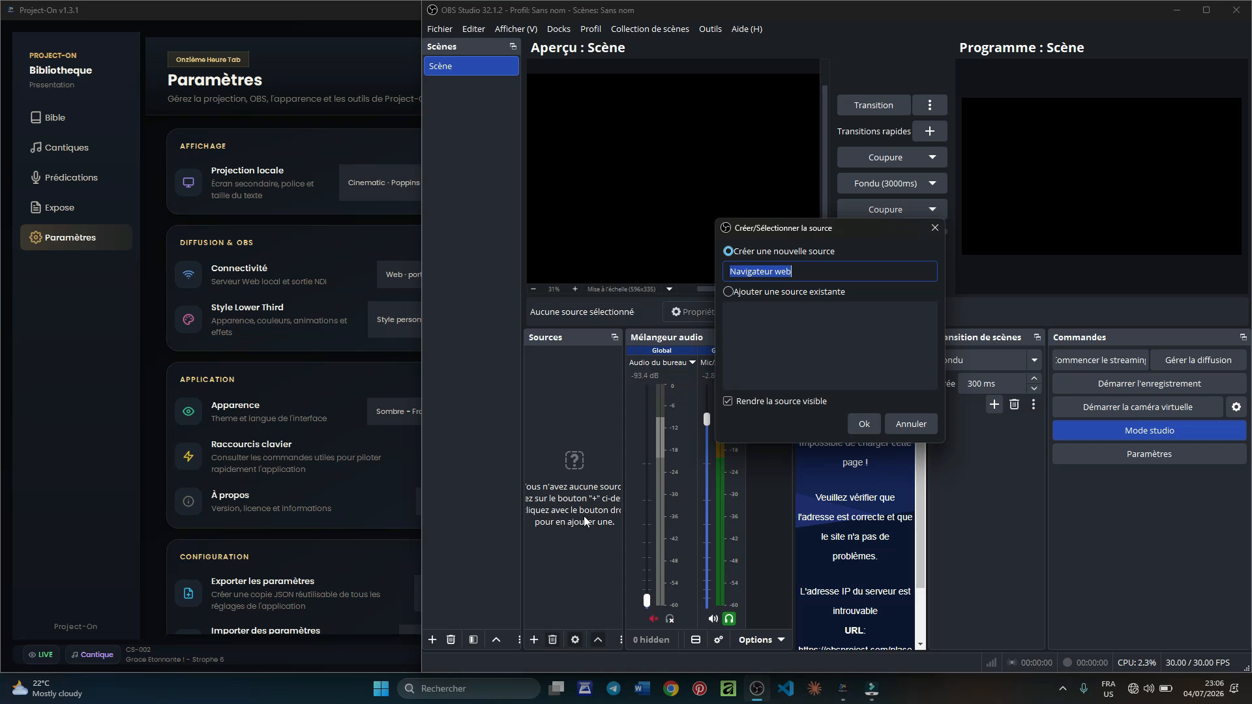
pyautogui.write('LECTURE')
pyautogui.click(869, 422)
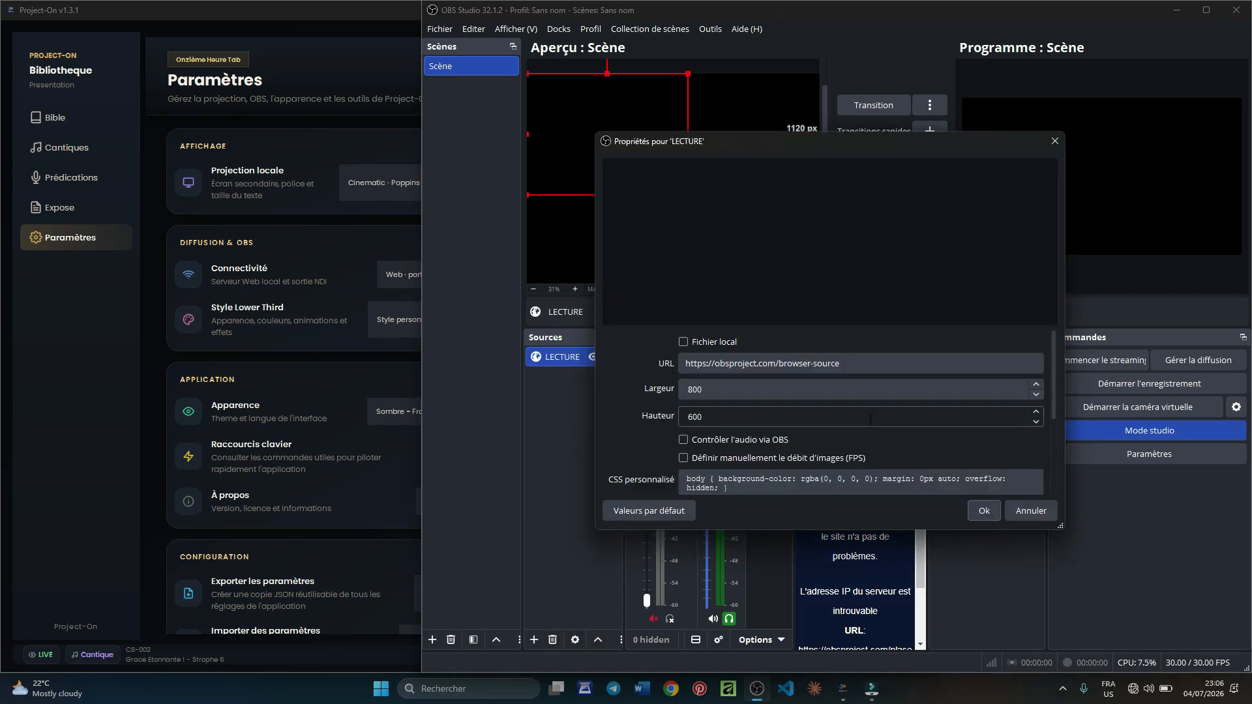
pyautogui.tripleClick(849, 366)
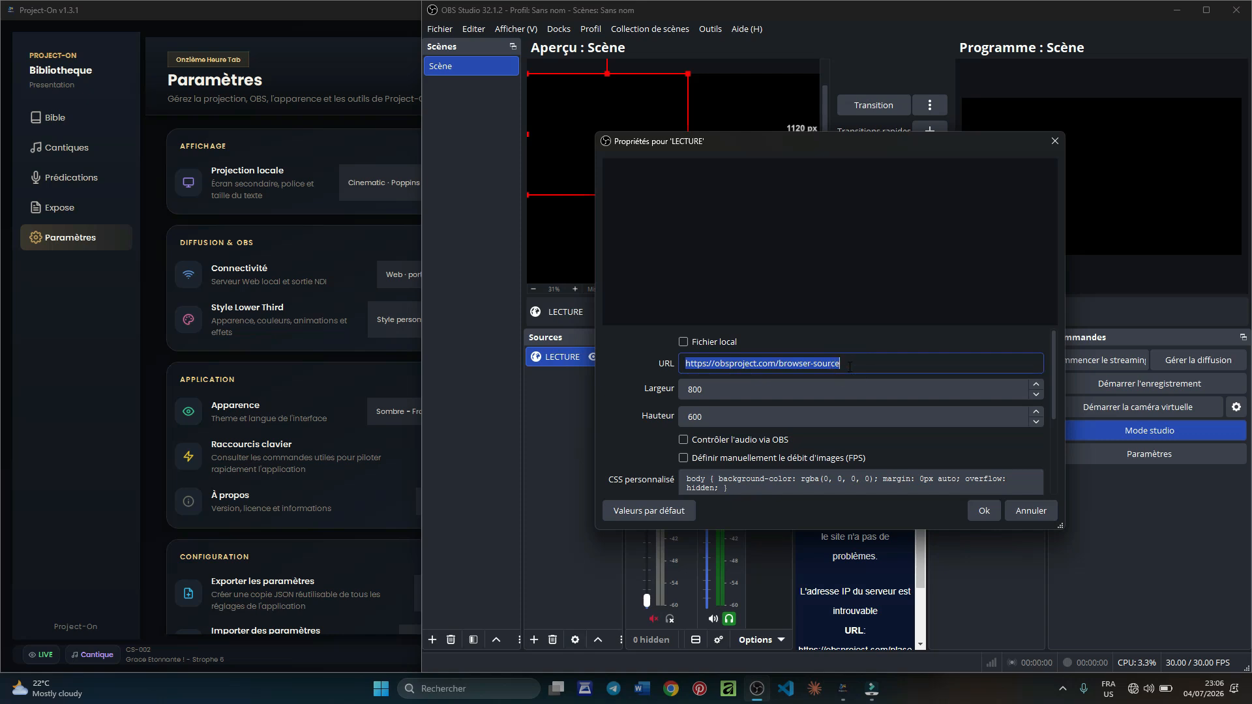
pyautogui.write('http://127.0.0.1:8080/obs')
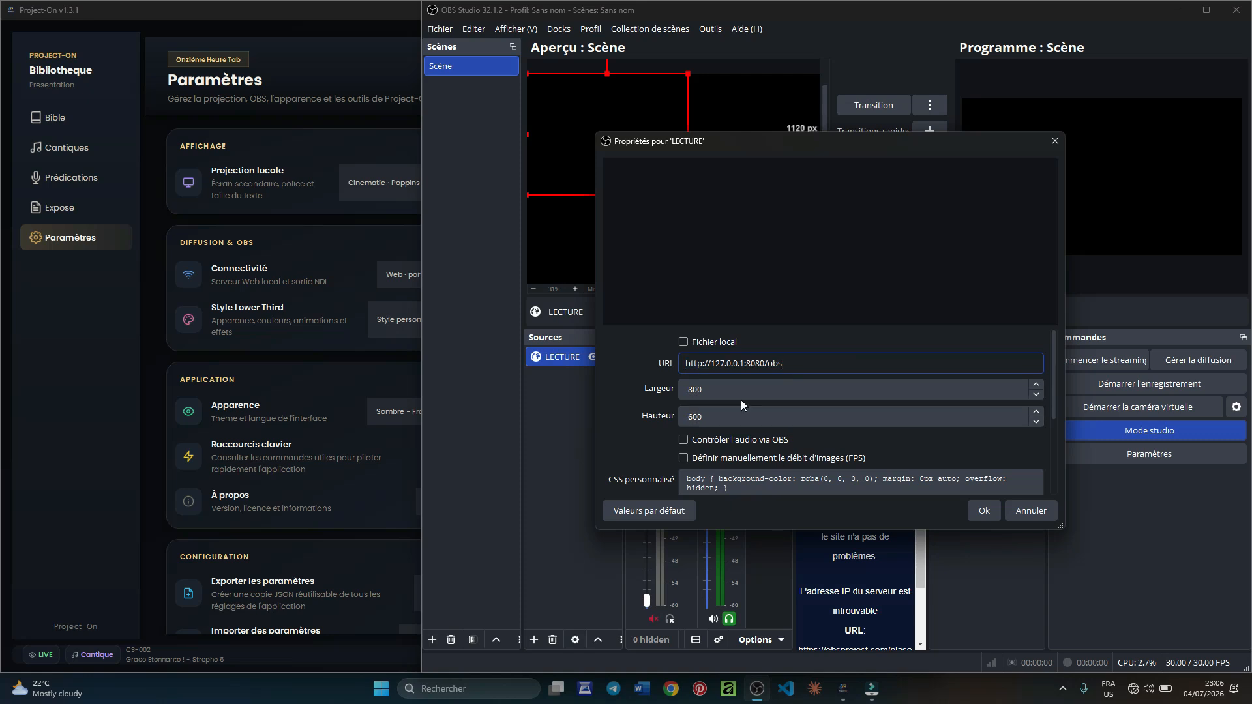
pyautogui.click(726, 387)
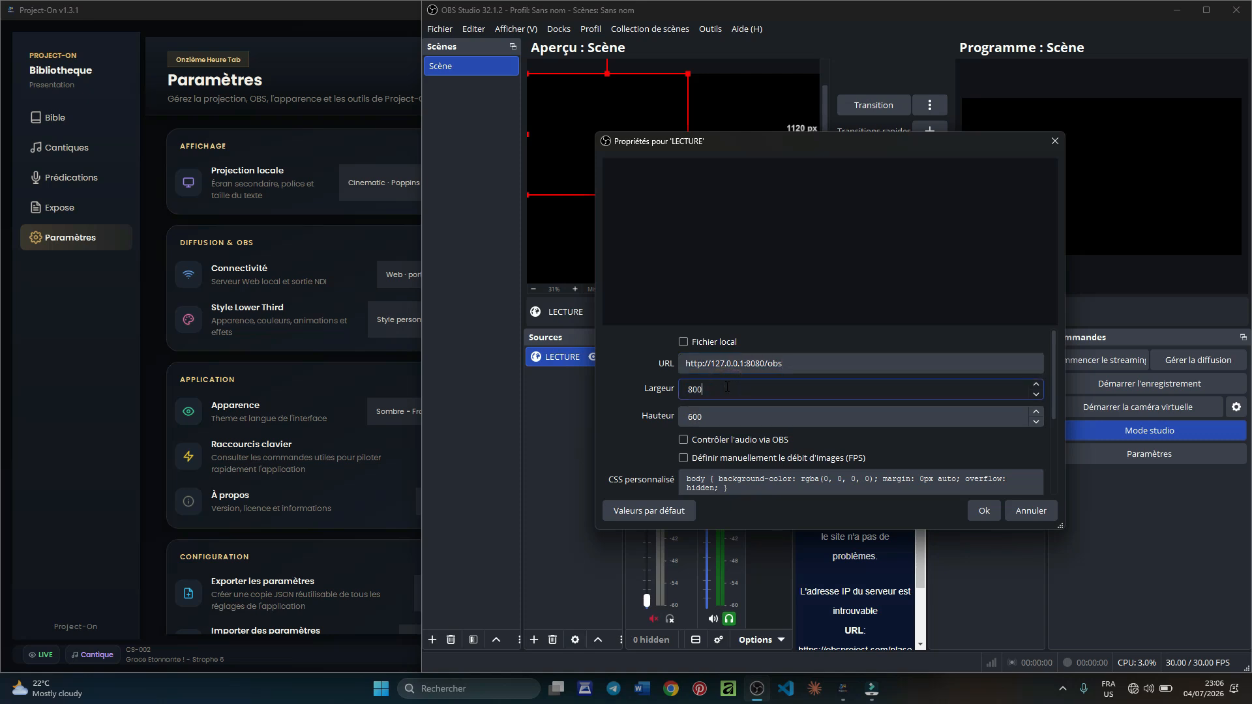
pyautogui.press('BackSpace')
pyautogui.press('BackSpace')
pyautogui.write('1920')
pyautogui.click(711, 418)
pyautogui.press('BackSpace')
pyautogui.press('BackSpace')
pyautogui.press('BackSpace')
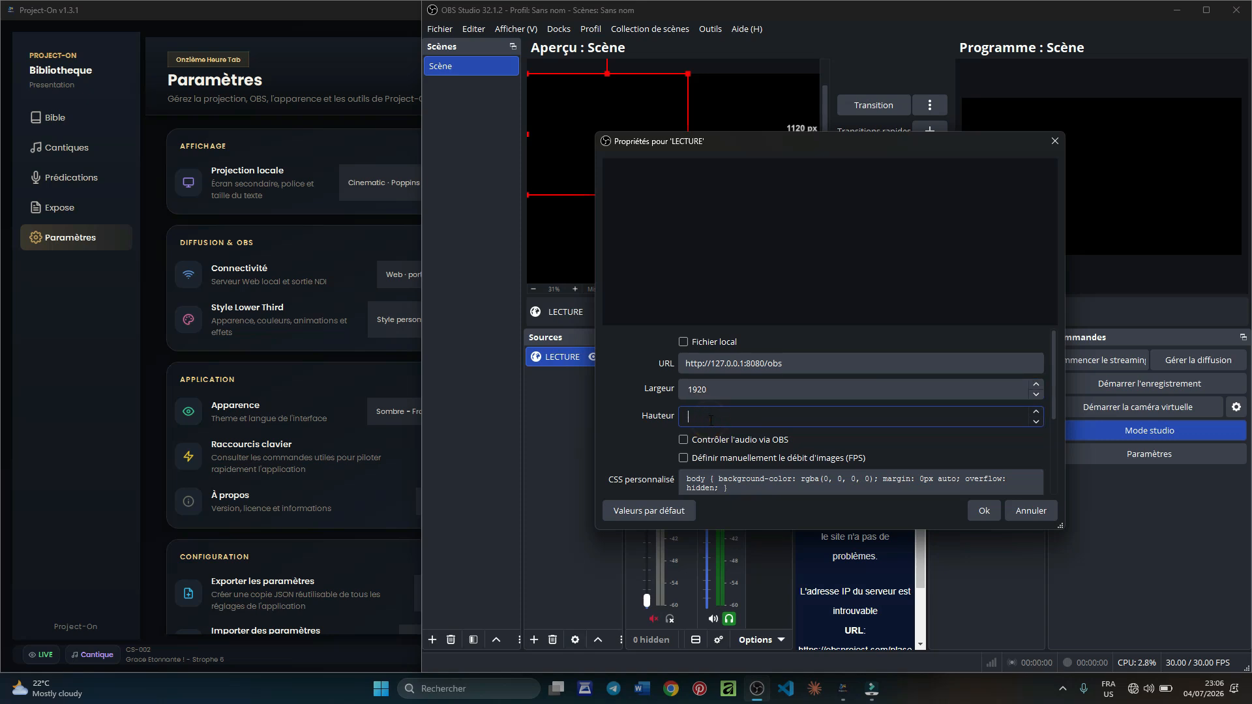
pyautogui.write('1080')
pyautogui.click(976, 510)
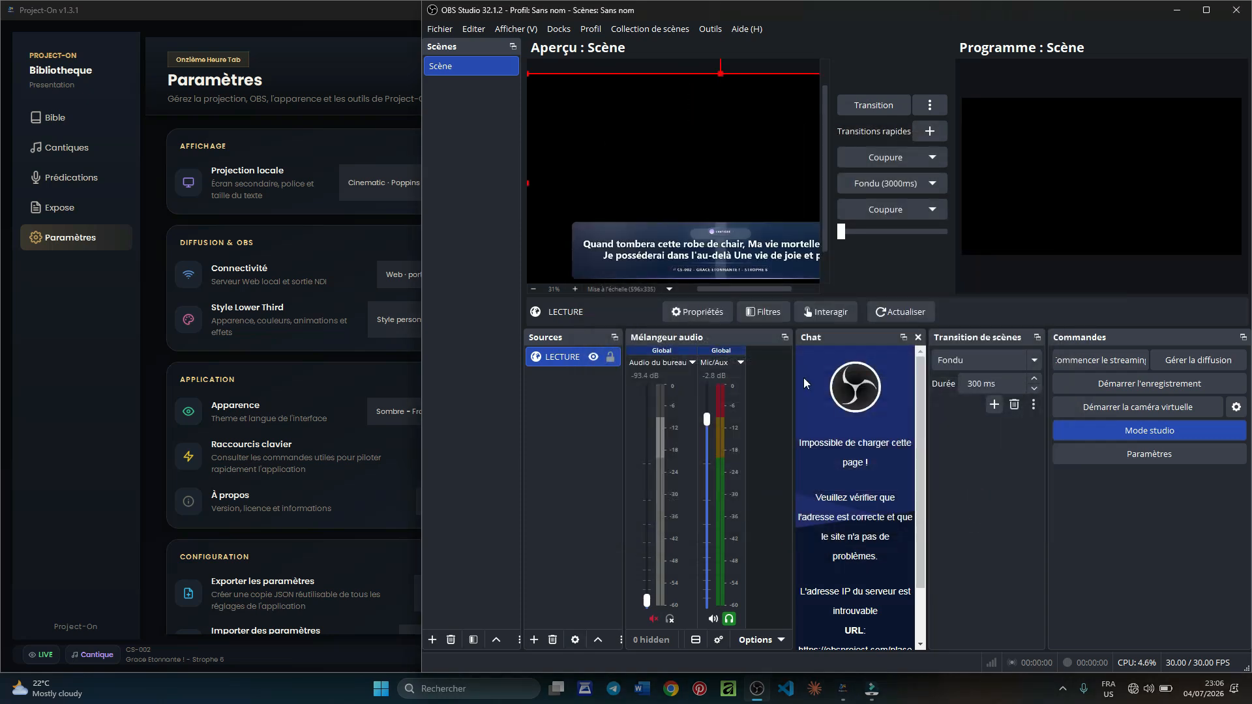
# Step: Lock the LECTURE source, maximize the OBS window, and send the scene to the program output with Fondu (3000ms)
pyautogui.click(610, 357)
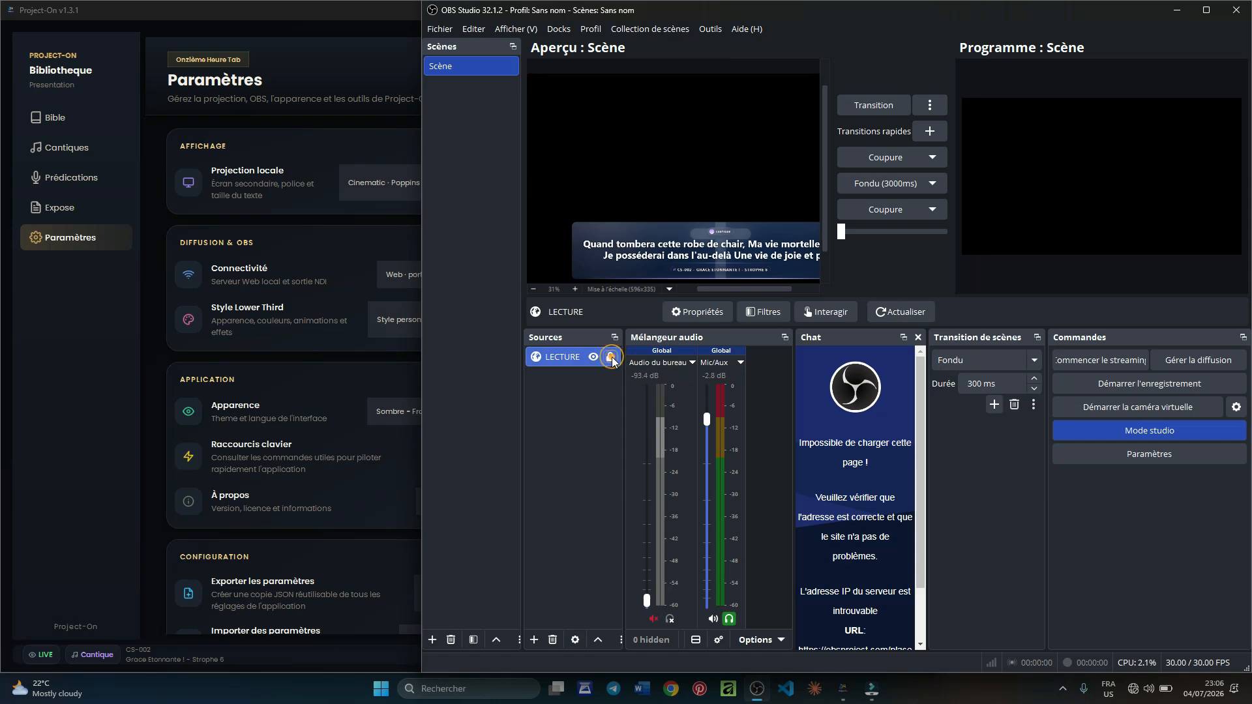
pyautogui.click(1205, 10)
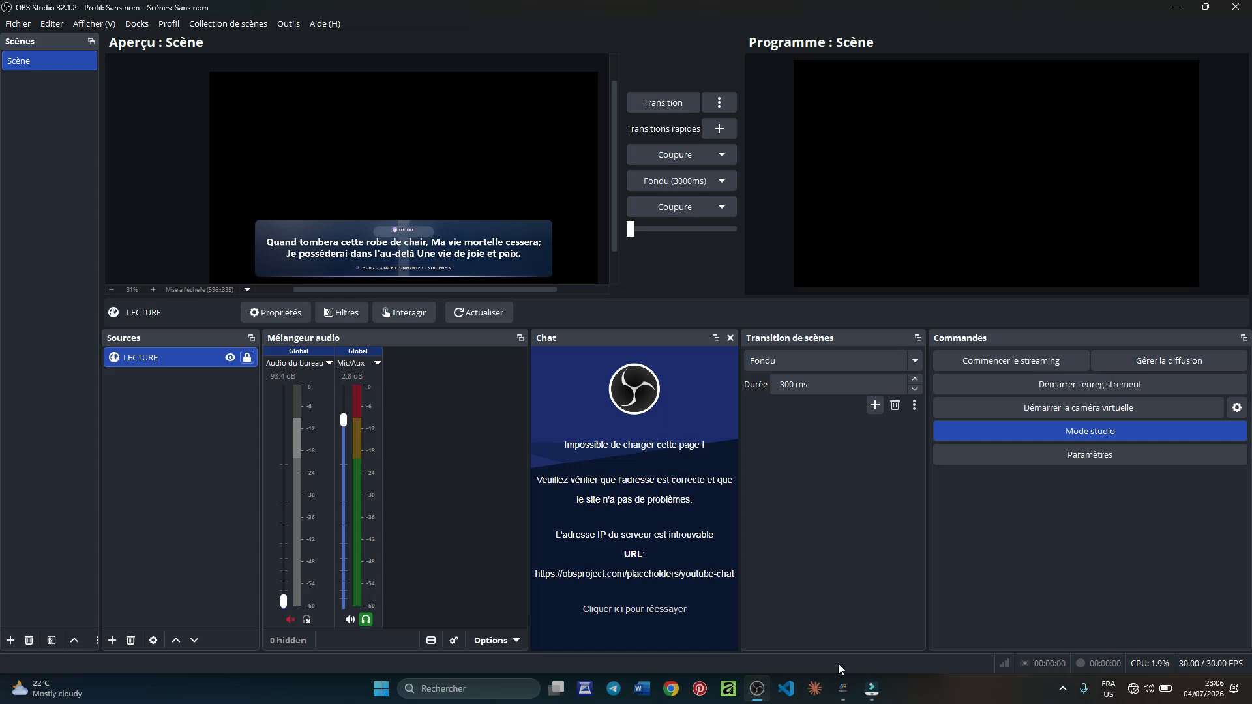
pyautogui.moveTo(841, 693)
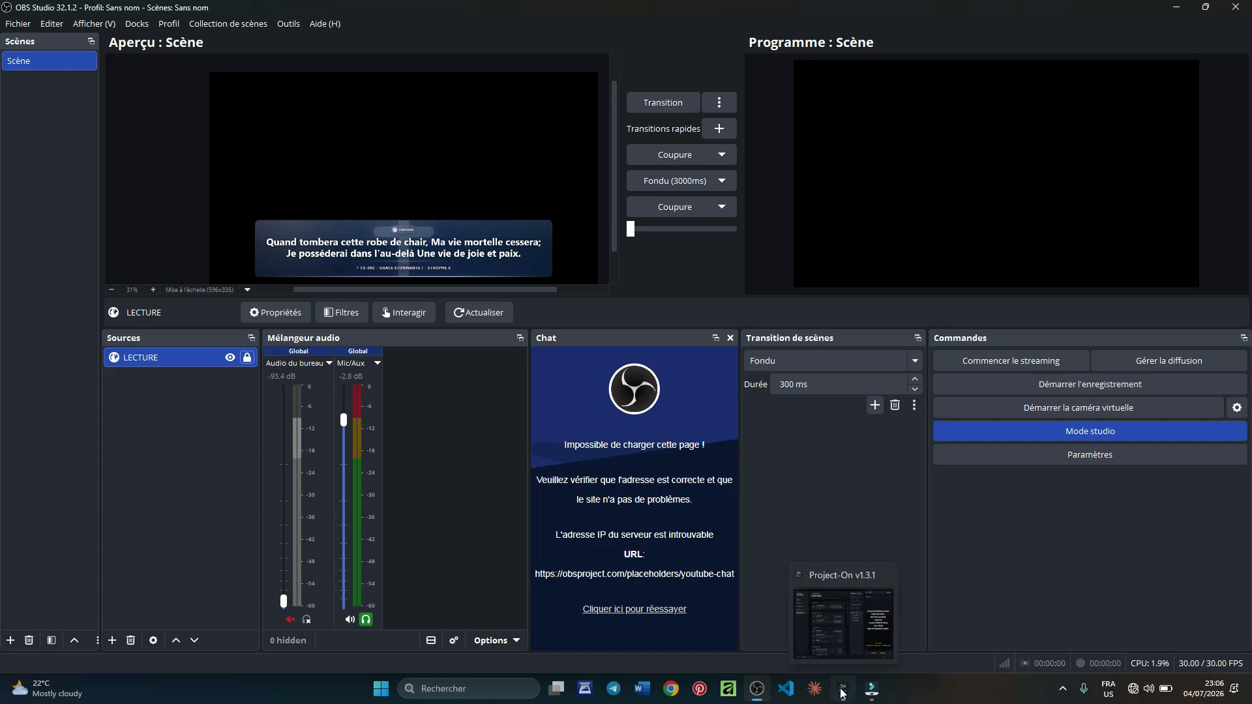
pyautogui.click(663, 176)
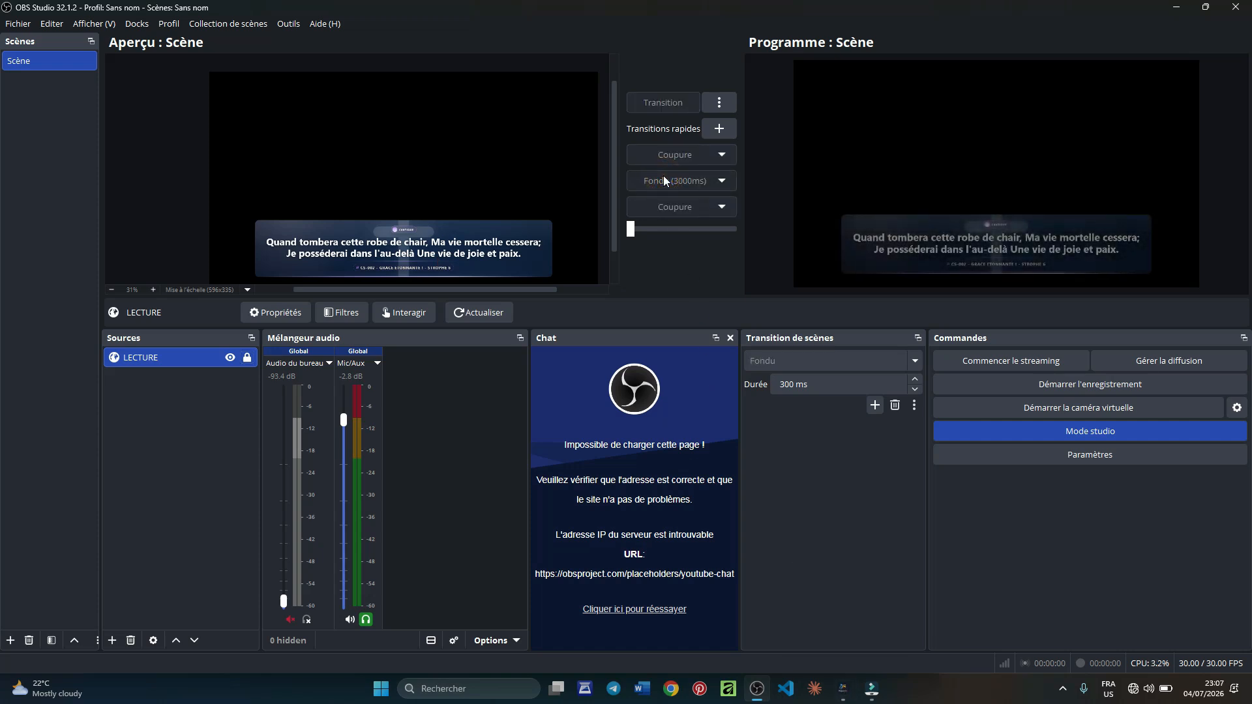
# Step: Switch to Project-On, narrow its window so the OBS program output shows beside it, and open the Style Lower Third settings
pyautogui.click(843, 689)
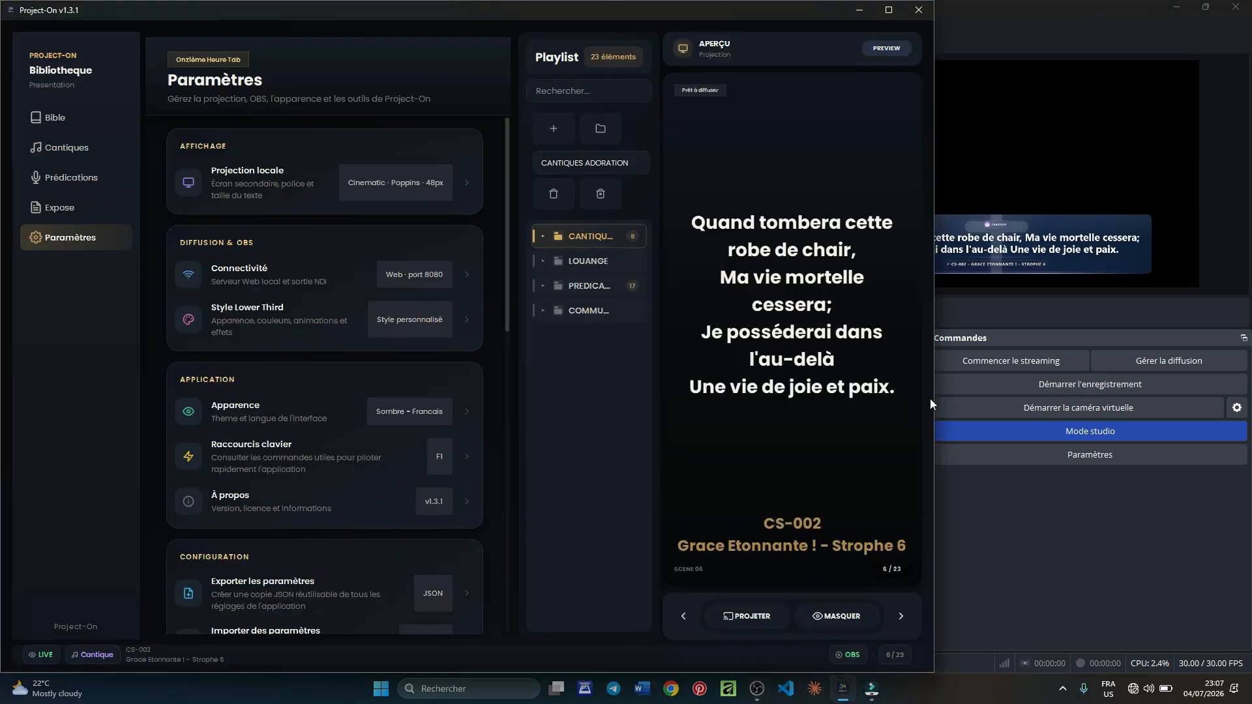
pyautogui.moveTo(935, 399); pyautogui.dragTo(796, 405)
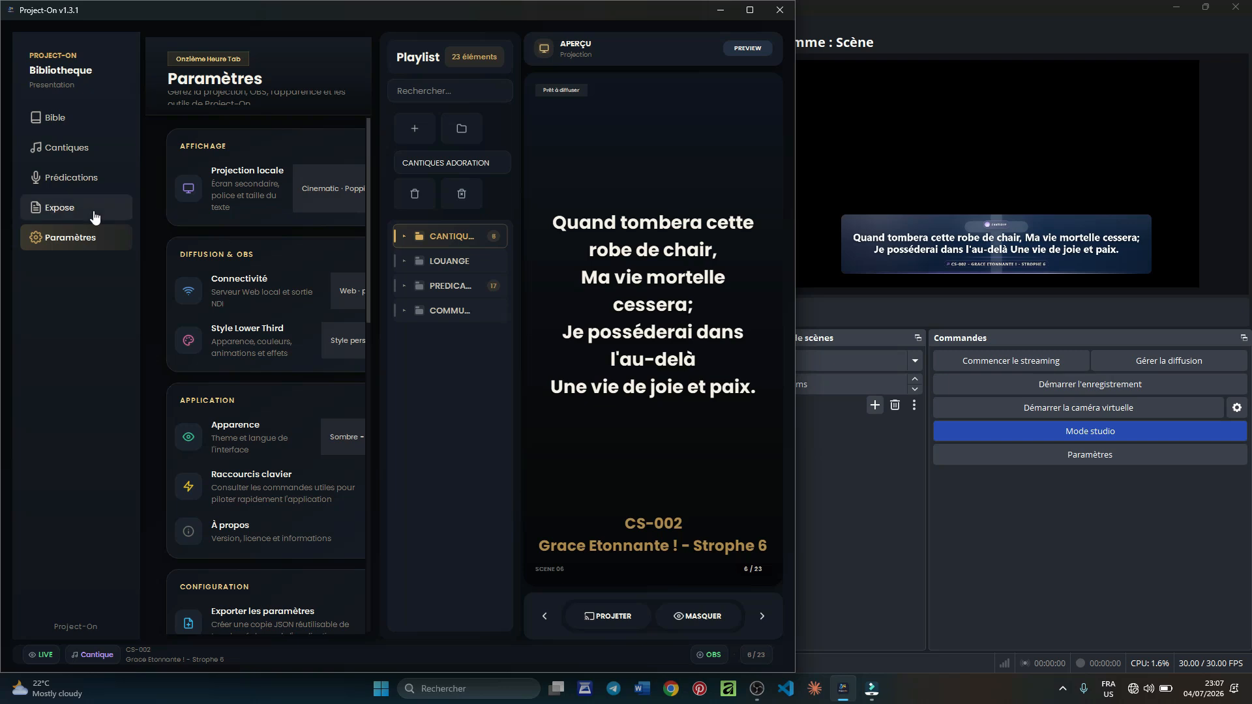
pyautogui.click(341, 346)
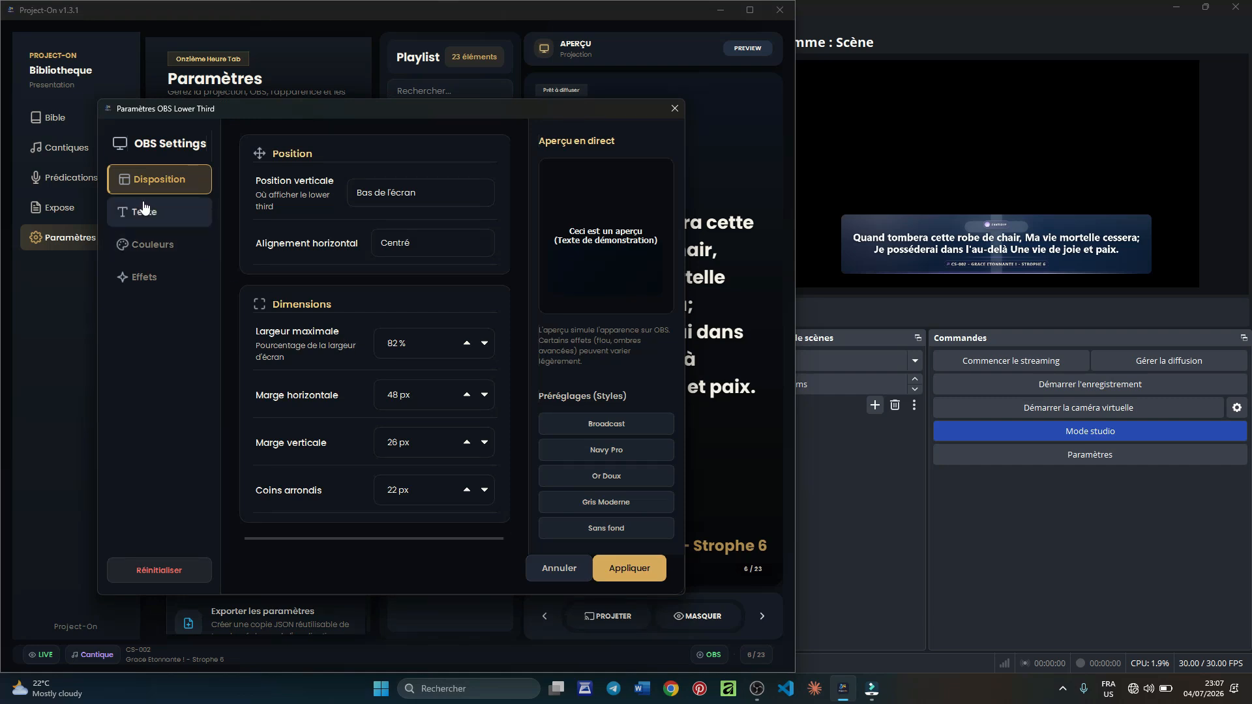
# Step: Increase the lower third's maximum width to 91 %
pyautogui.click(467, 344)
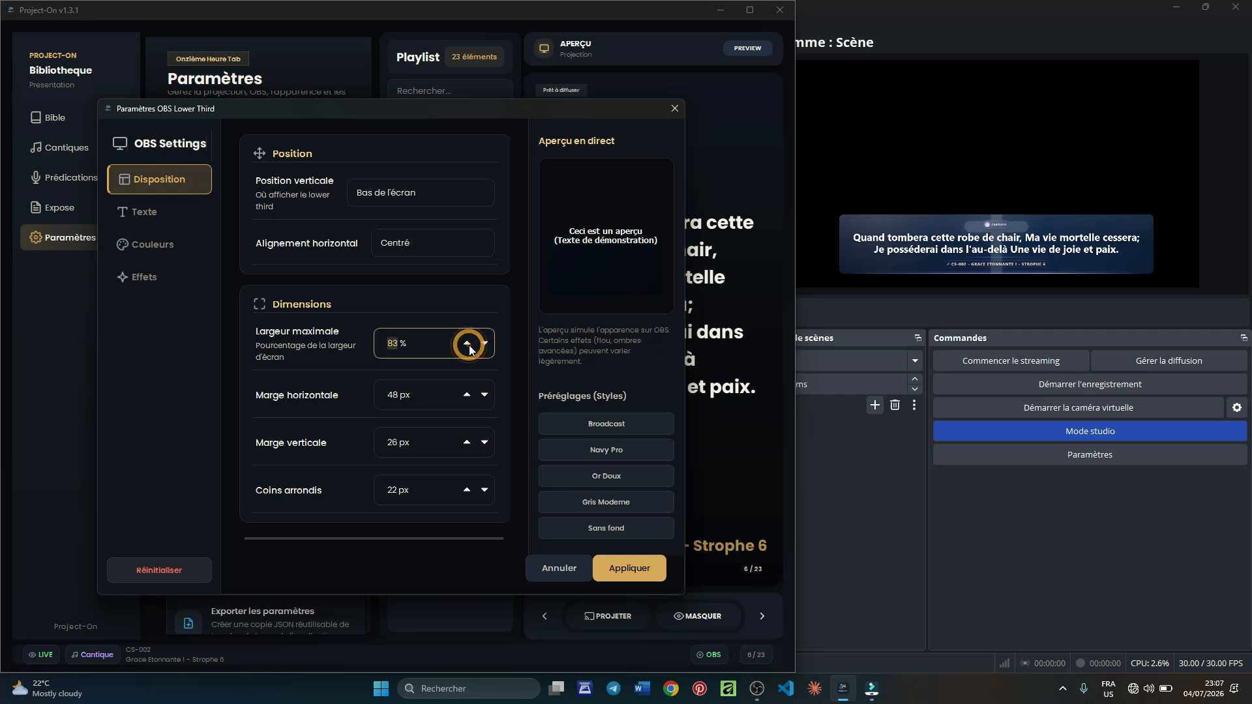
pyautogui.click(467, 344)
pyautogui.click(470, 349)
pyautogui.click(470, 348)
pyautogui.click(469, 349)
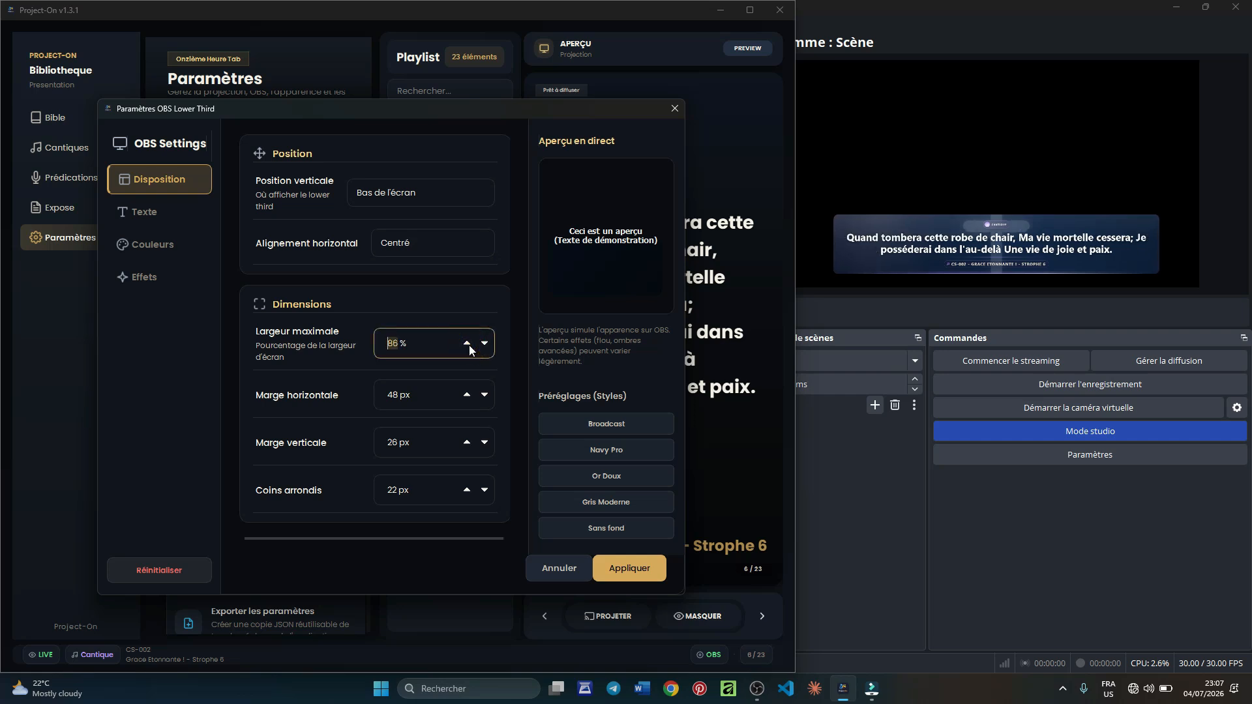
pyautogui.click(469, 348)
pyautogui.click(469, 349)
pyautogui.click(469, 349)
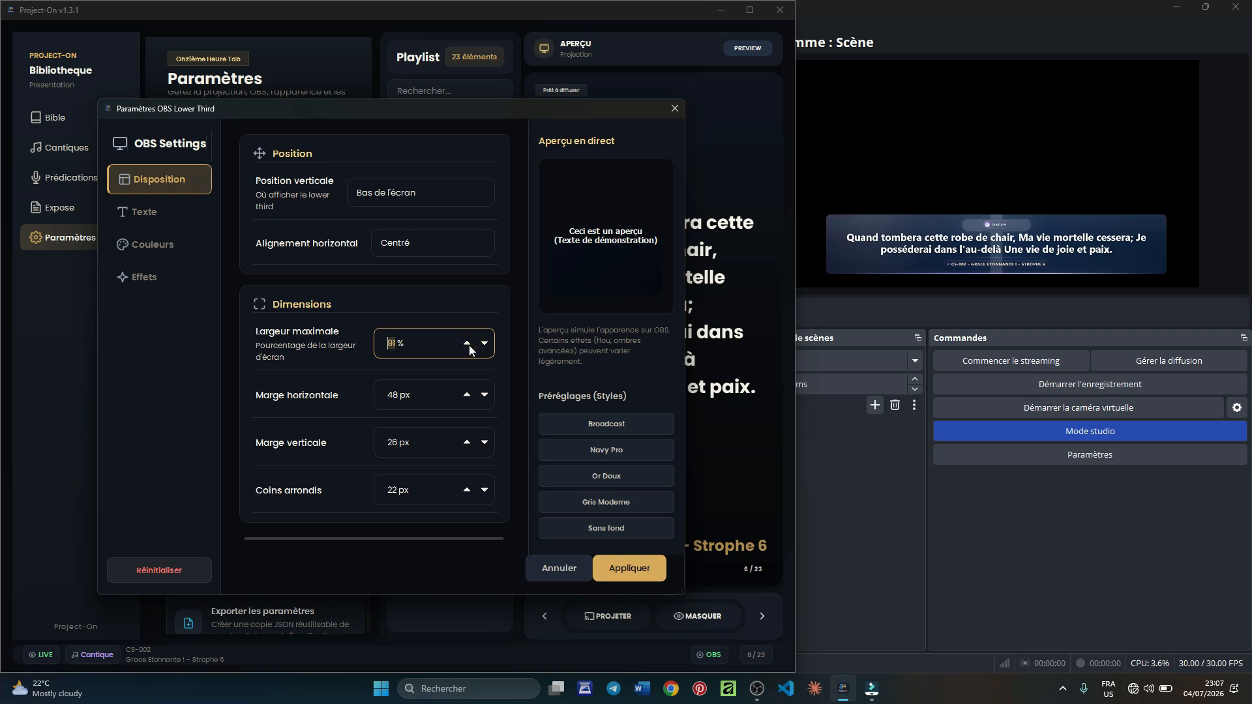
pyautogui.click(470, 348)
# Step: Adjust the lower third's horizontal margin to 50 px
pyautogui.click(485, 395)
pyautogui.click(485, 396)
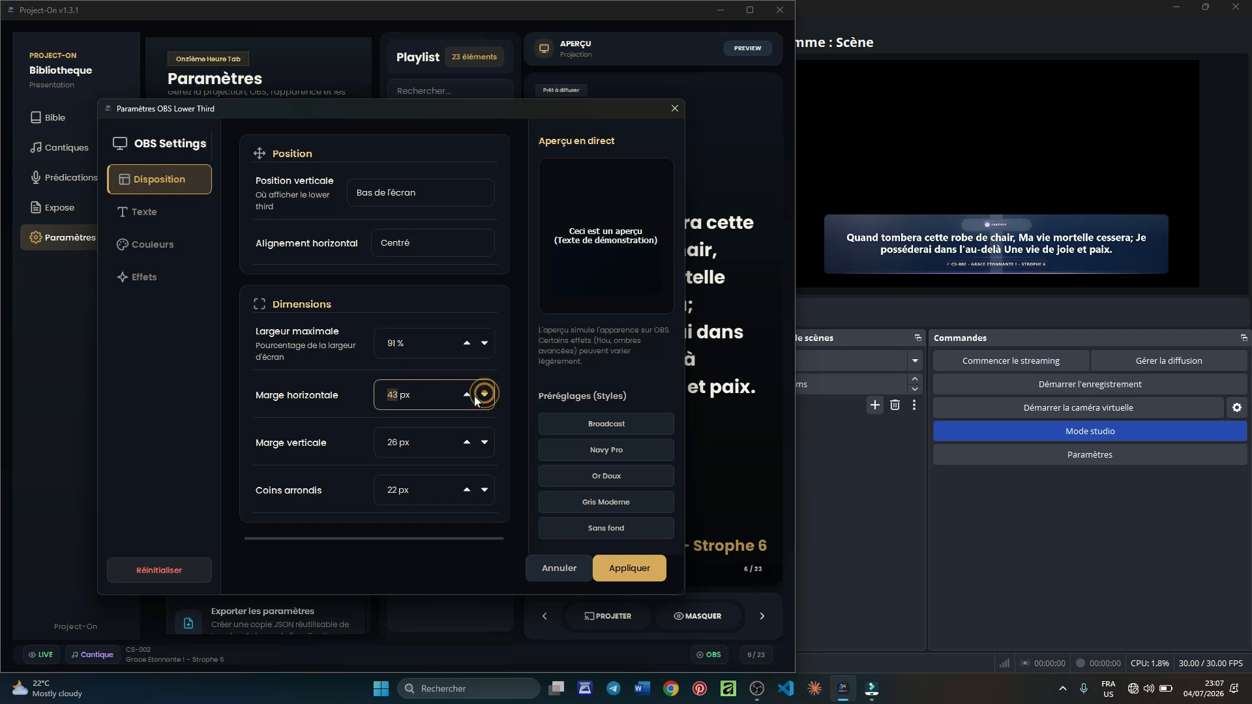
pyautogui.tripleClick(464, 395)
pyautogui.click(466, 395)
pyautogui.click(467, 395)
pyautogui.click(467, 395)
pyautogui.click(466, 395)
pyautogui.click(466, 395)
pyautogui.click(467, 395)
pyautogui.click(467, 395)
# Step: Reduce the lower third's vertical margin to 12 px
pyautogui.click(485, 442)
pyautogui.click(485, 443)
pyautogui.click(485, 443)
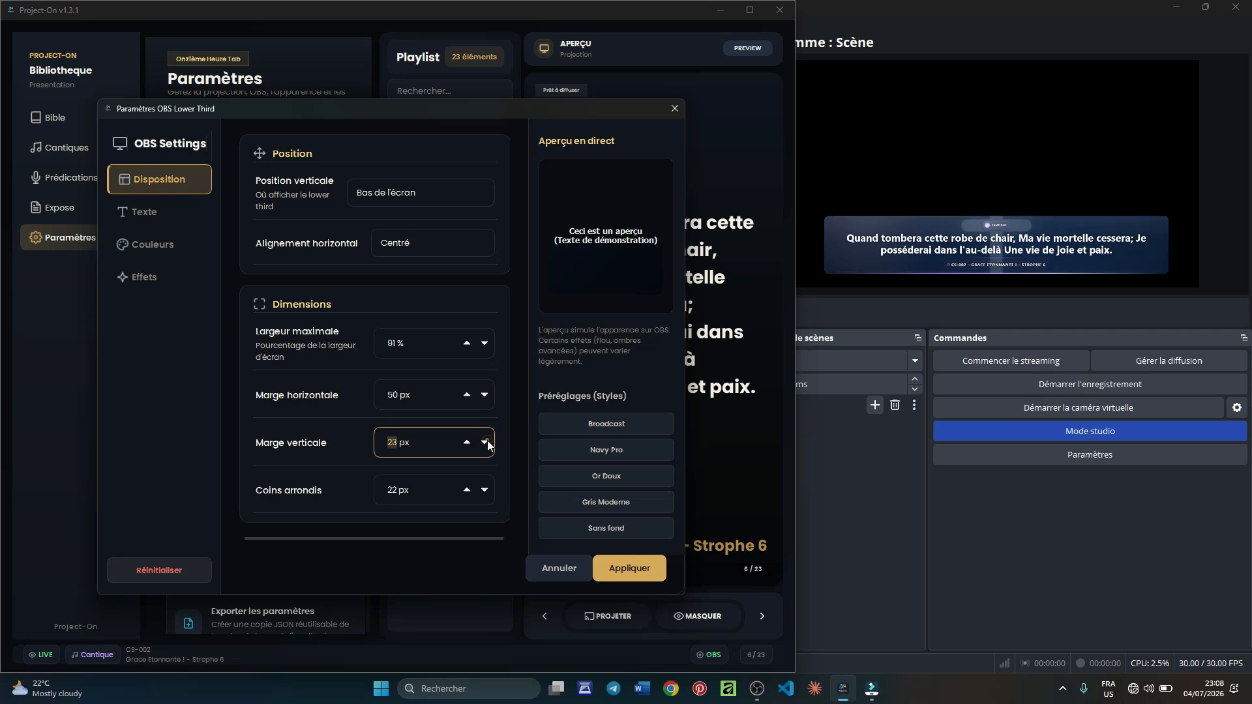
pyautogui.click(487, 444)
pyautogui.click(488, 444)
pyautogui.click(488, 444)
pyautogui.click(487, 444)
pyautogui.click(487, 443)
pyautogui.click(488, 444)
pyautogui.click(488, 444)
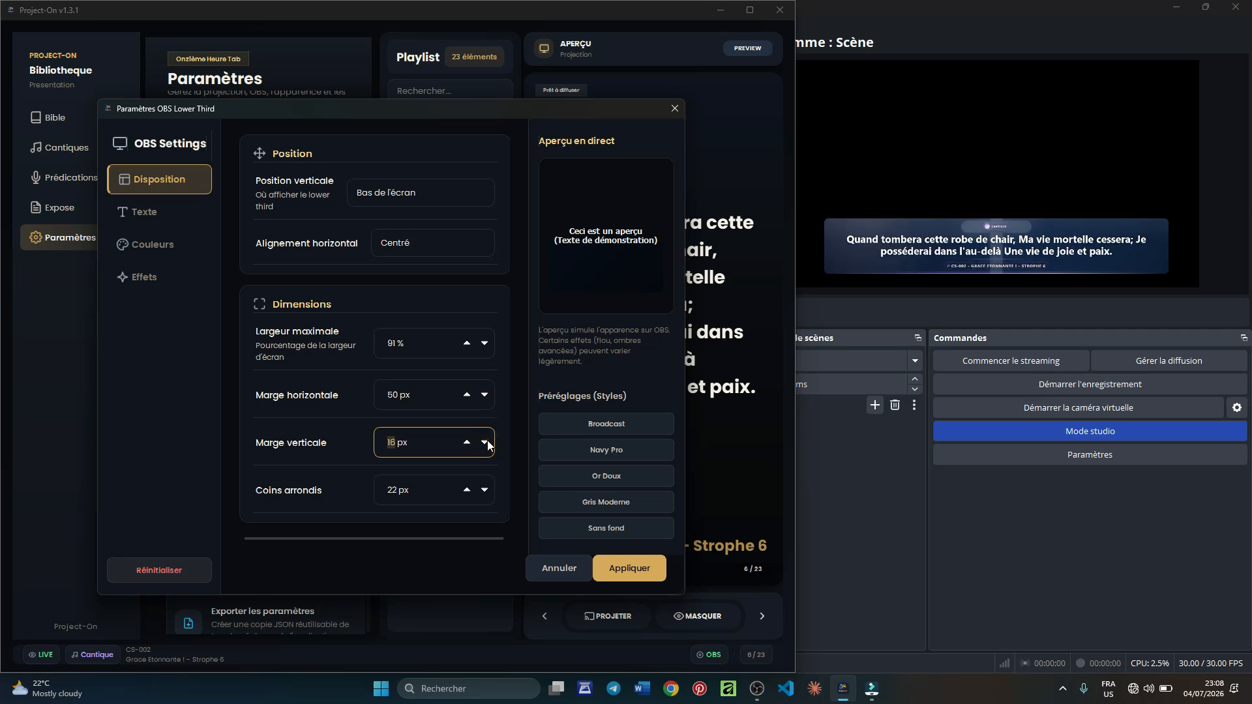
pyautogui.click(485, 444)
pyautogui.click(486, 444)
pyautogui.click(485, 444)
pyautogui.click(485, 443)
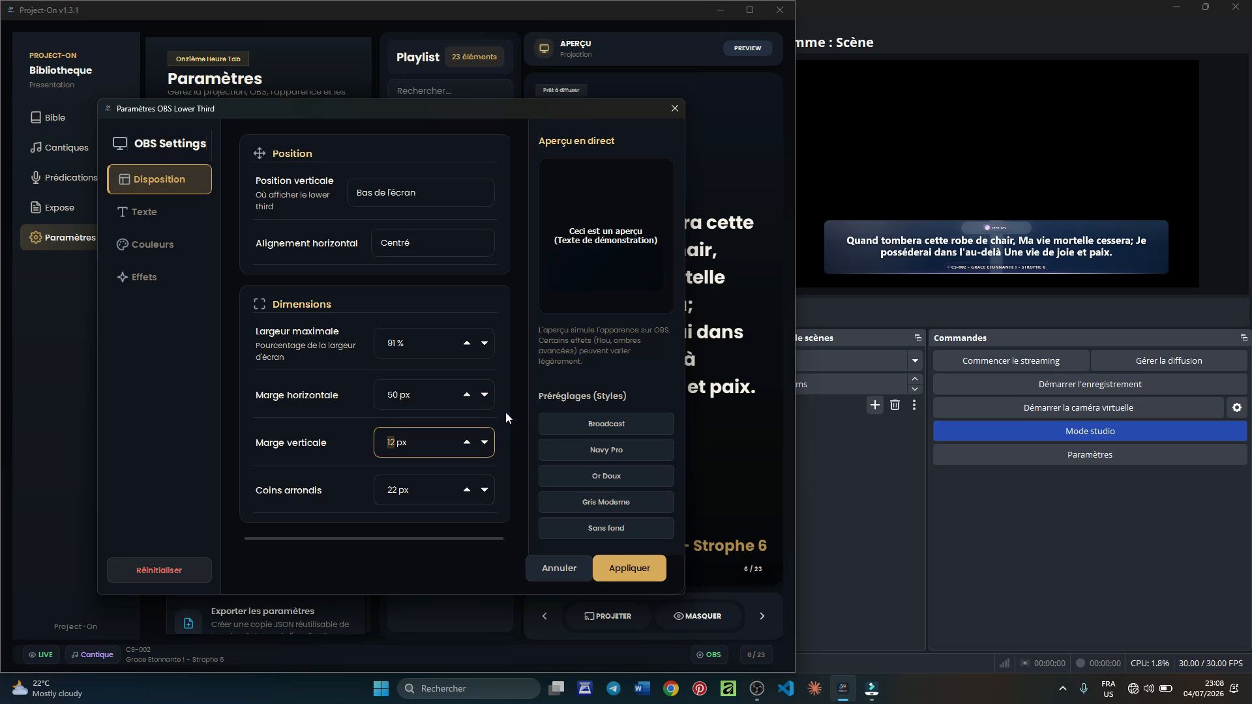
# Step: Increase the lower third's rounded corners to 26 px
pyautogui.click(467, 490)
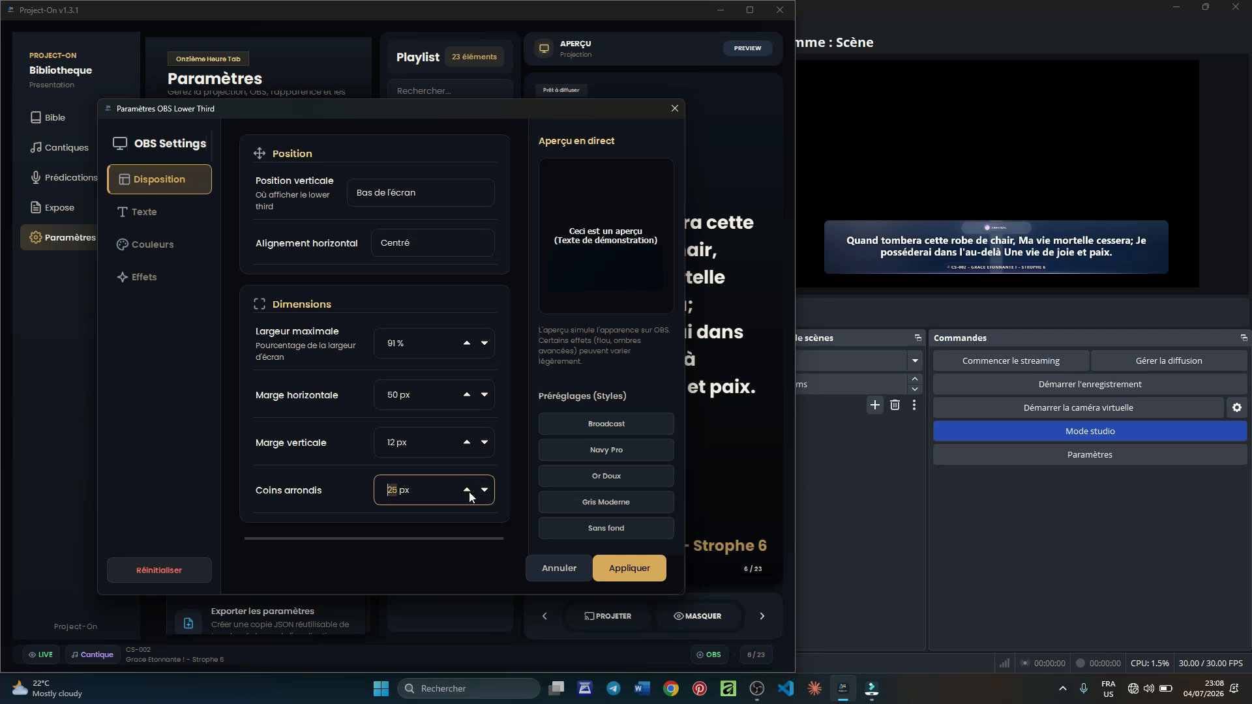
pyautogui.click(467, 490)
pyautogui.click(467, 490)
pyautogui.click(467, 490)
# Step: Set the lower third's text font to Poppins and its case transformation to MAJUSCULES
pyautogui.click(146, 225)
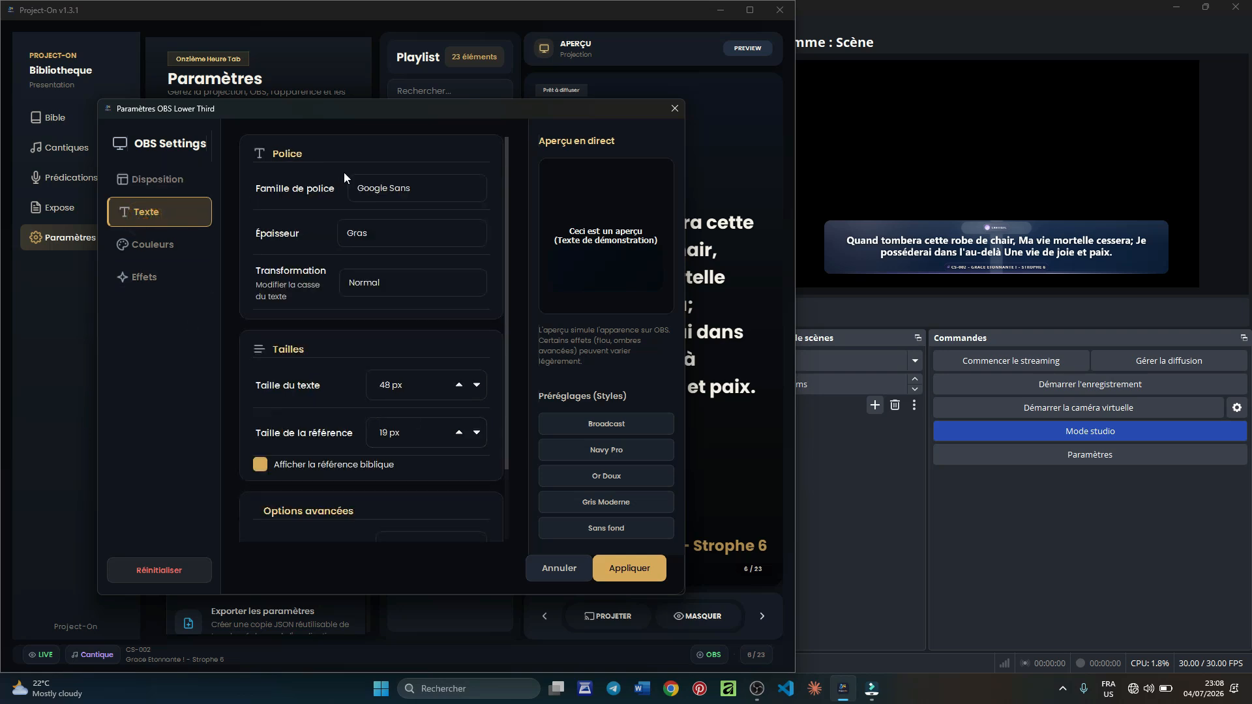
pyautogui.click(413, 184)
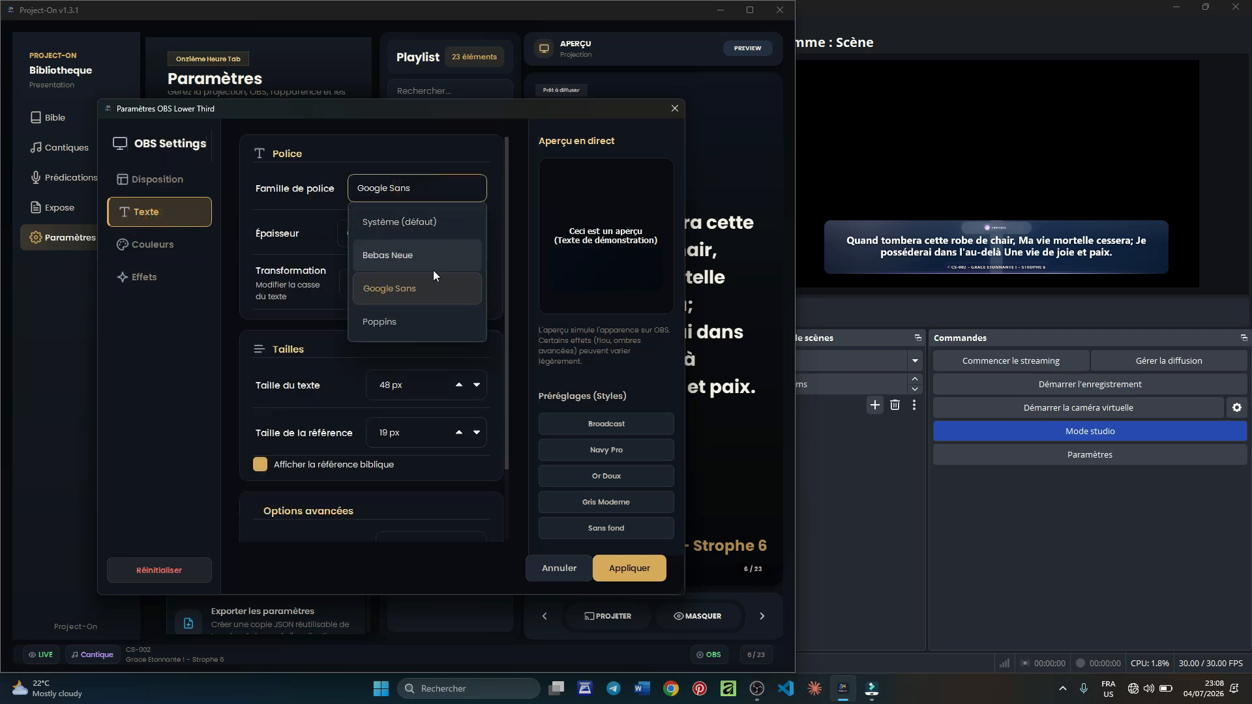
pyautogui.click(452, 323)
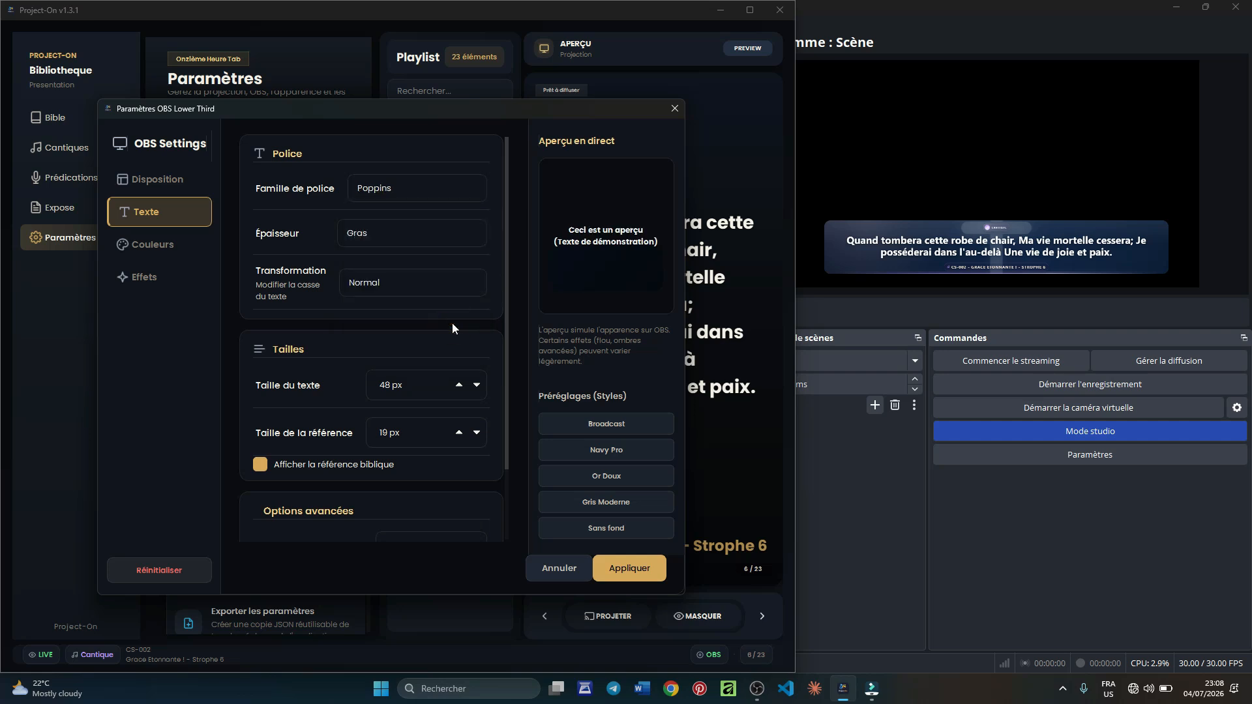
pyautogui.click(414, 287)
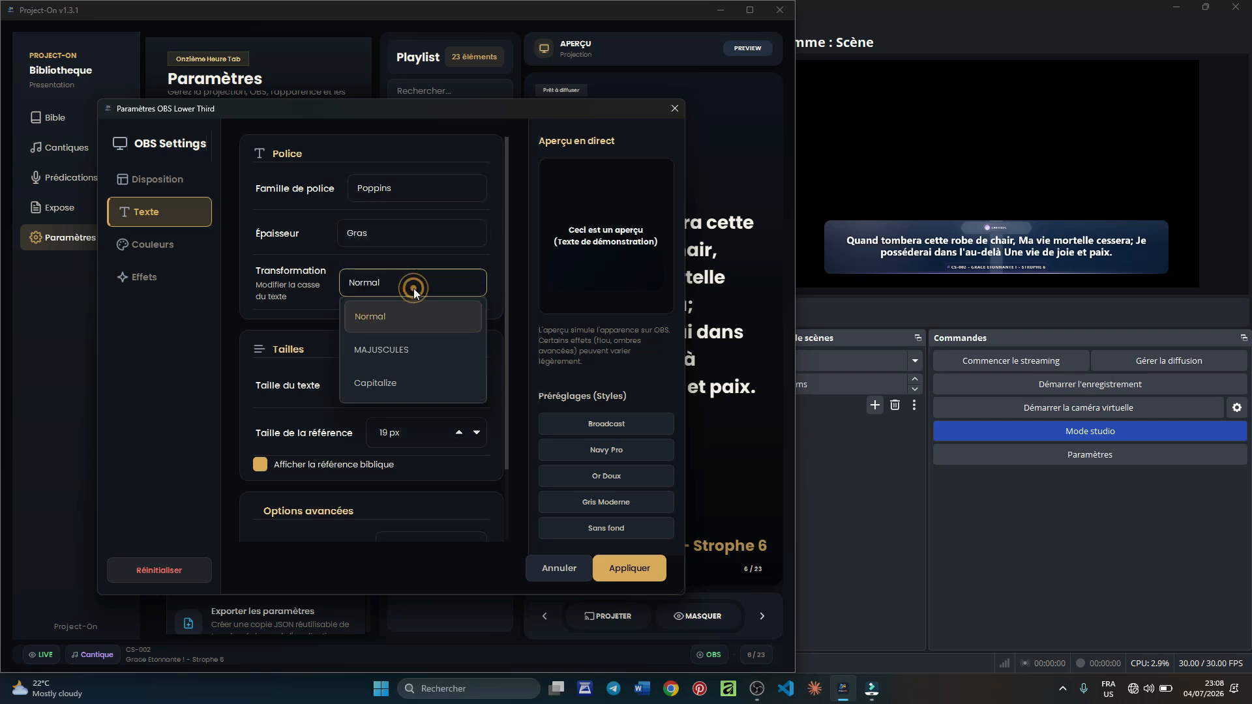
pyautogui.click(396, 354)
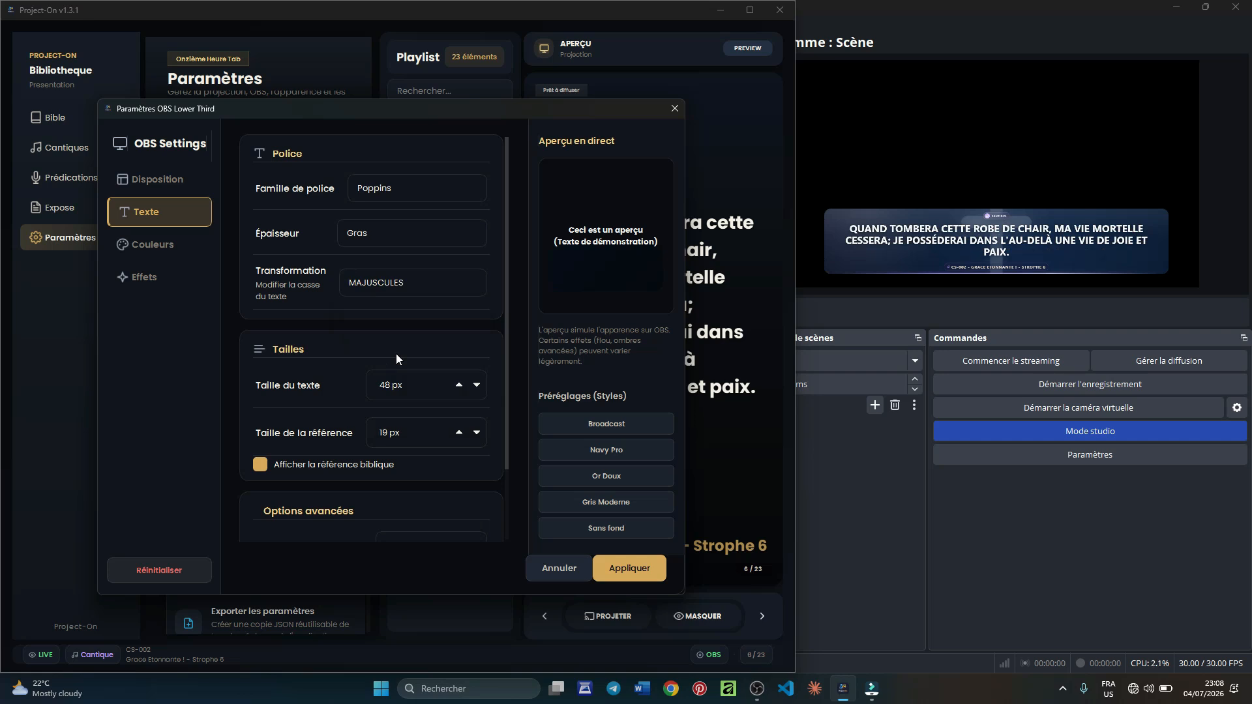
# Step: Reduce the lower third's main text size to 41 px
pyautogui.click(478, 385)
pyautogui.click(478, 385)
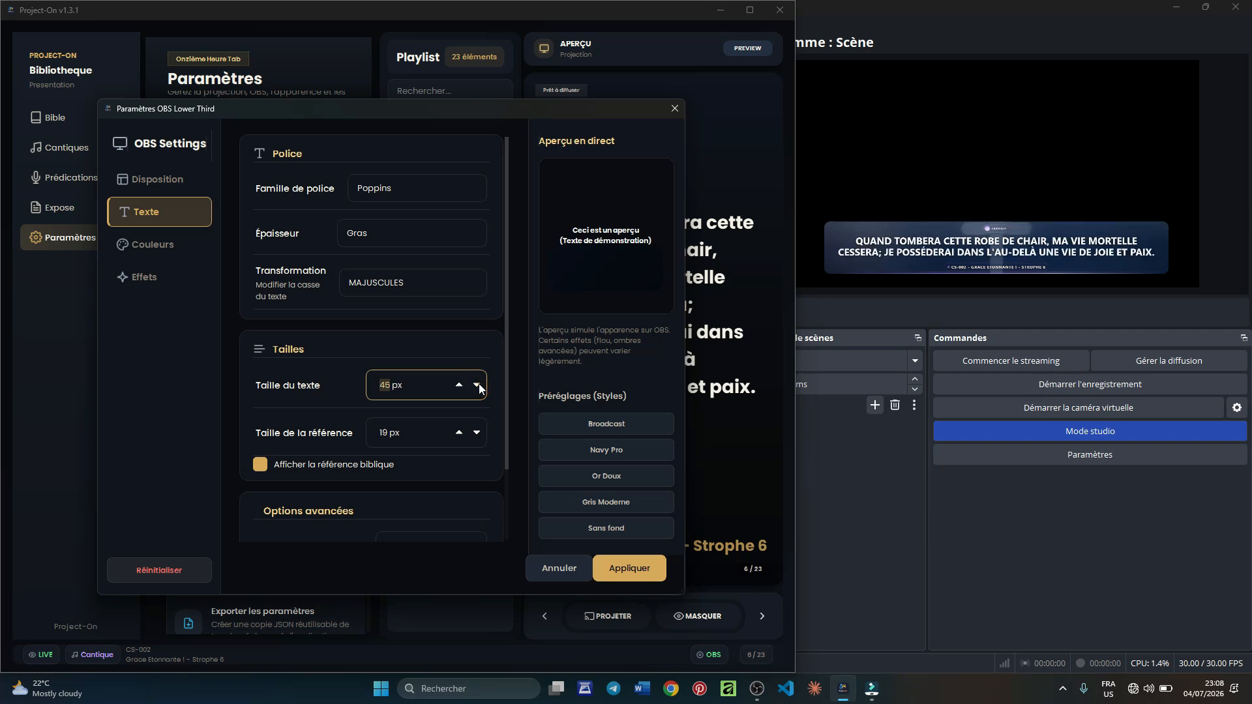
pyautogui.click(478, 386)
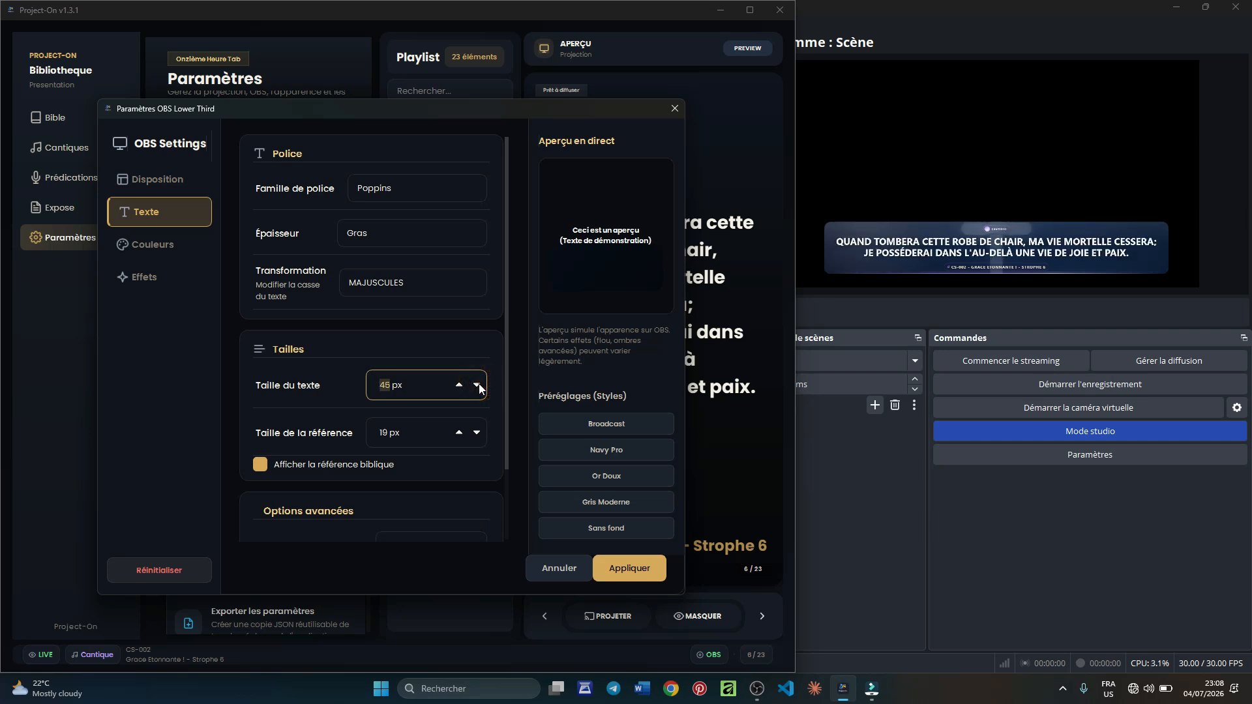
pyautogui.click(478, 386)
pyautogui.click(478, 386)
pyautogui.click(478, 385)
pyautogui.click(478, 385)
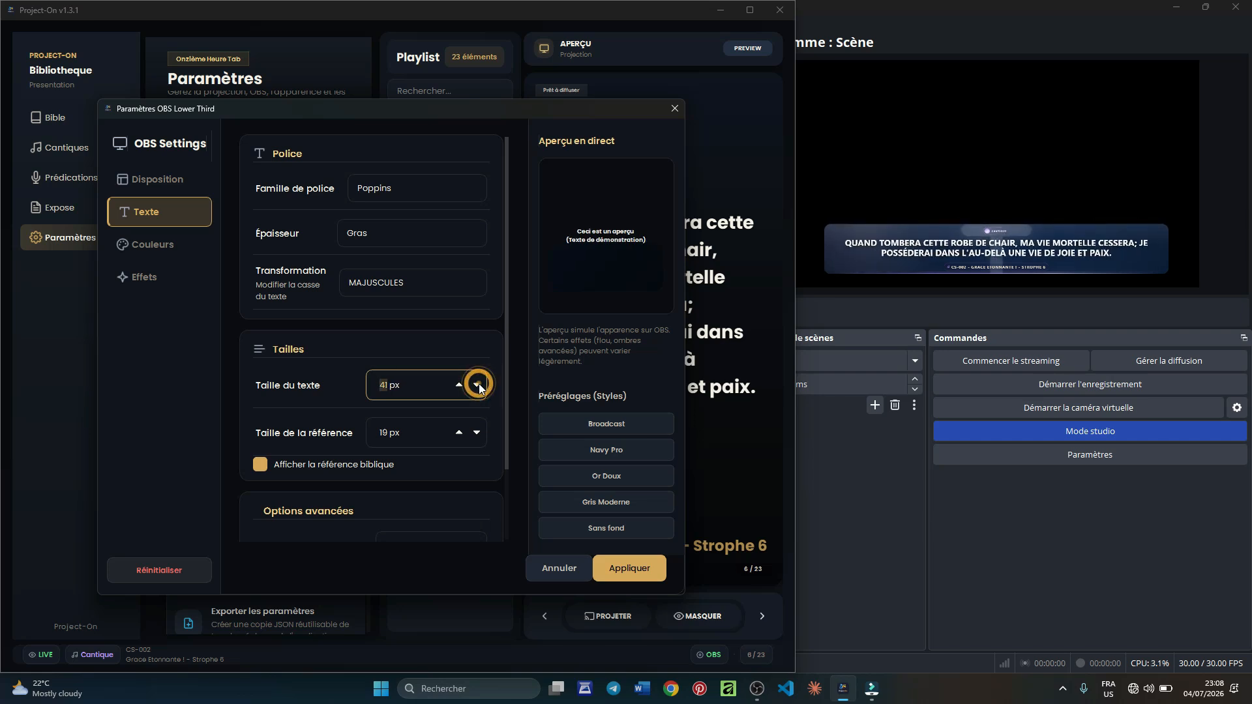
# Step: Increase the lower third's reference text size to 24 px
pyautogui.click(460, 433)
pyautogui.click(460, 433)
pyautogui.click(460, 433)
pyautogui.click(460, 433)
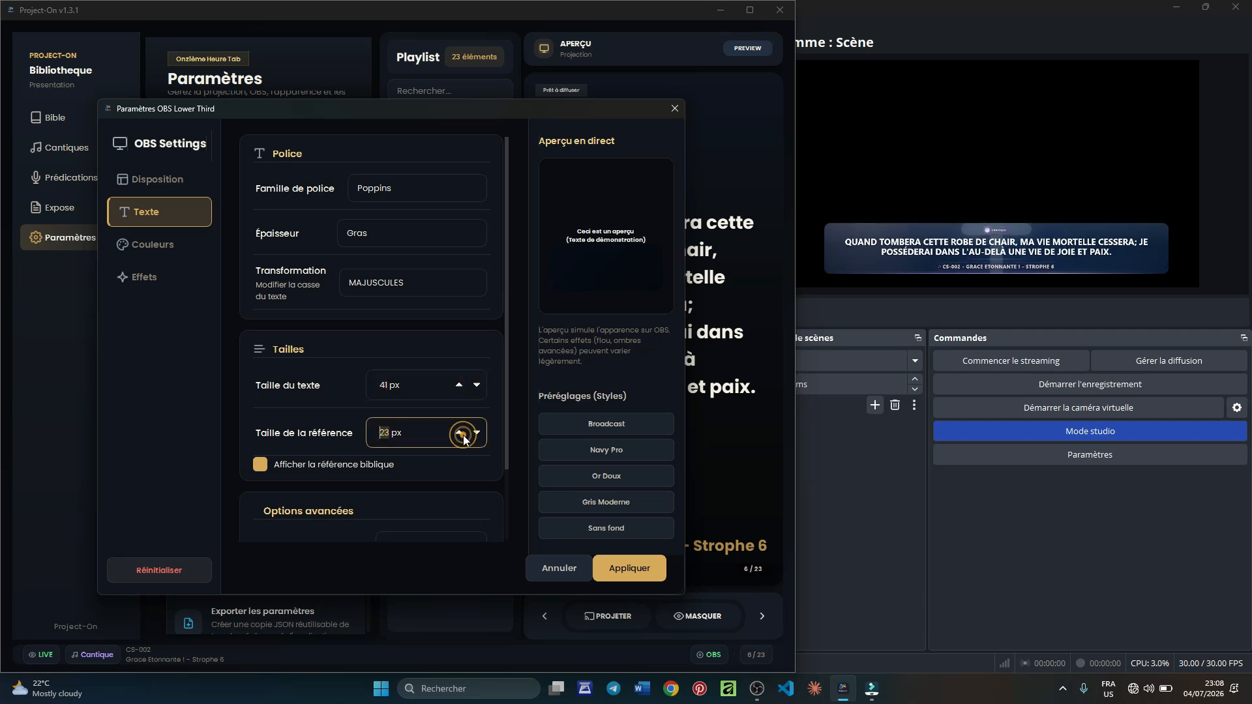
pyautogui.click(461, 433)
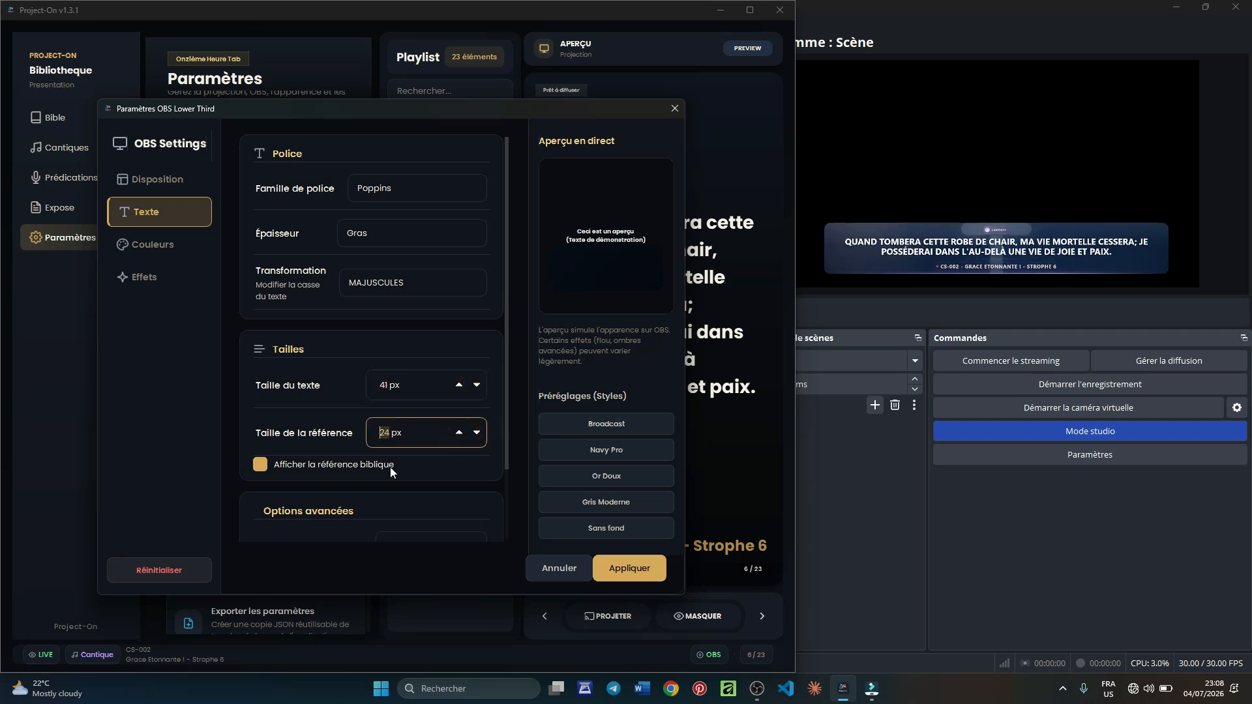
pyautogui.click(504, 358)
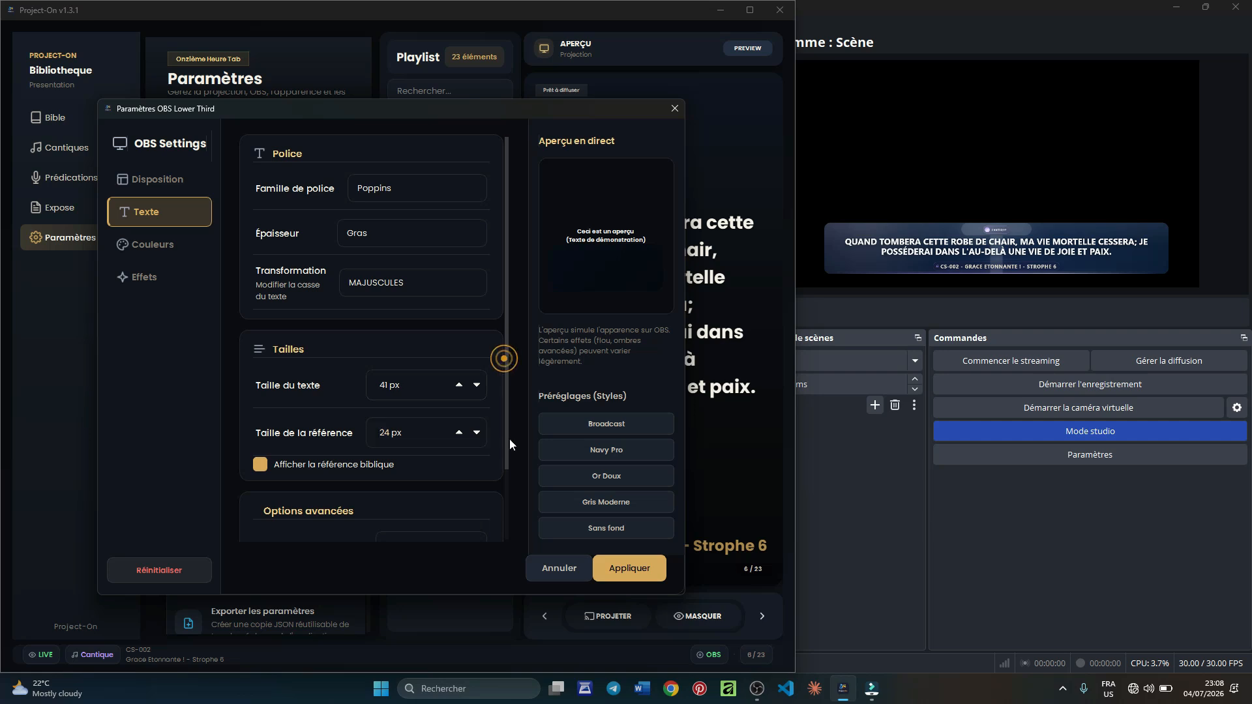
# Step: Set the text's letter spacing to 2 px and its line height to 1.36
pyautogui.scroll(-2, 507, 459)
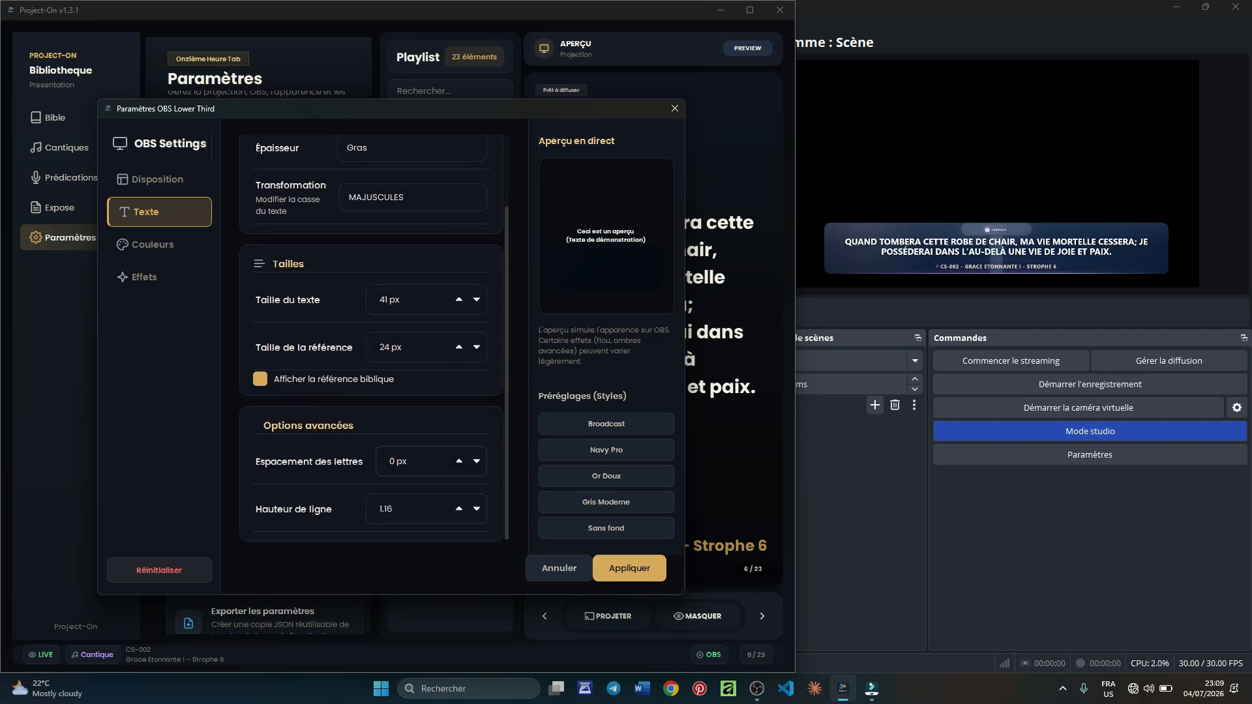
pyautogui.click(459, 463)
pyautogui.click(459, 463)
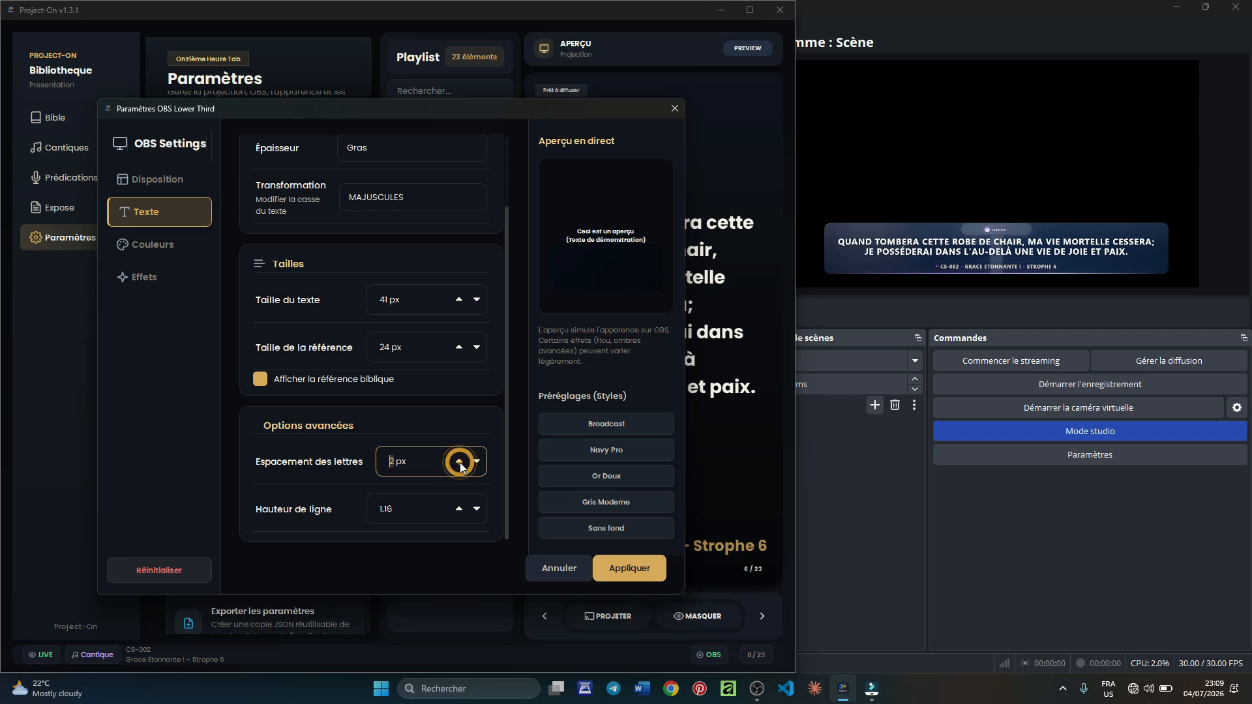
pyautogui.click(459, 508)
pyautogui.click(460, 509)
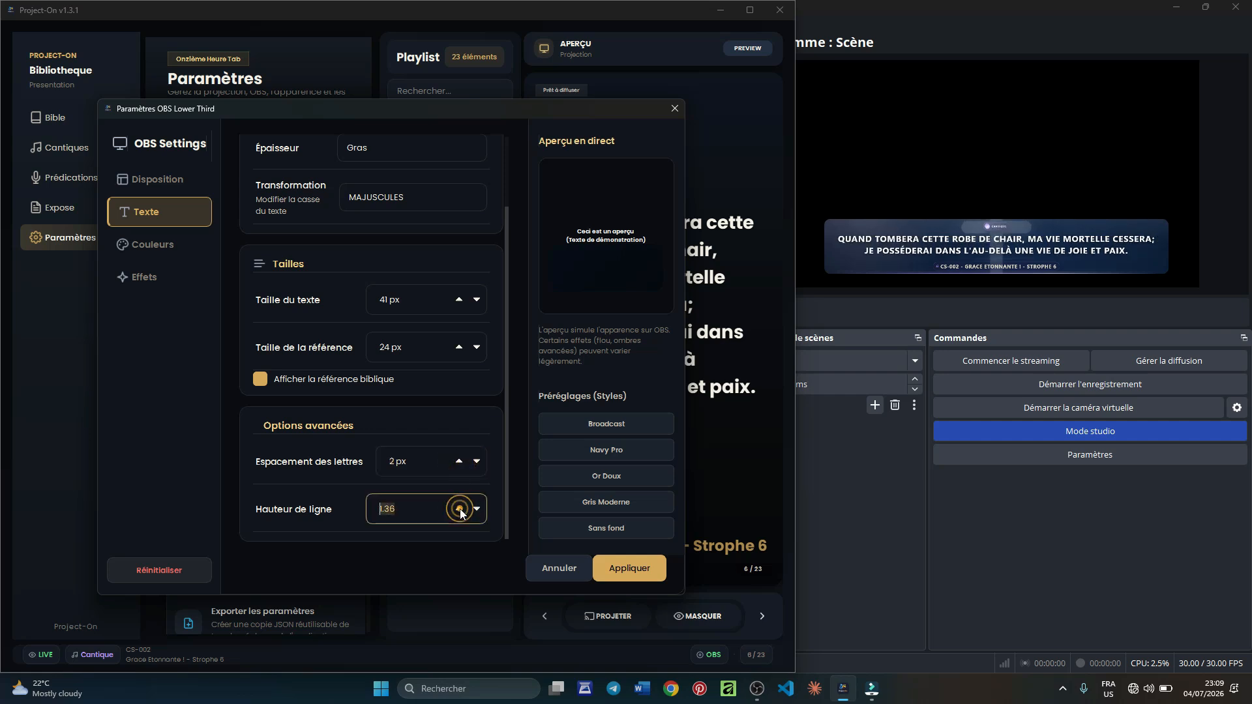
# Step: Widen the lower third settings window and increase the background's blur intensity to 26 px
pyautogui.click(190, 258)
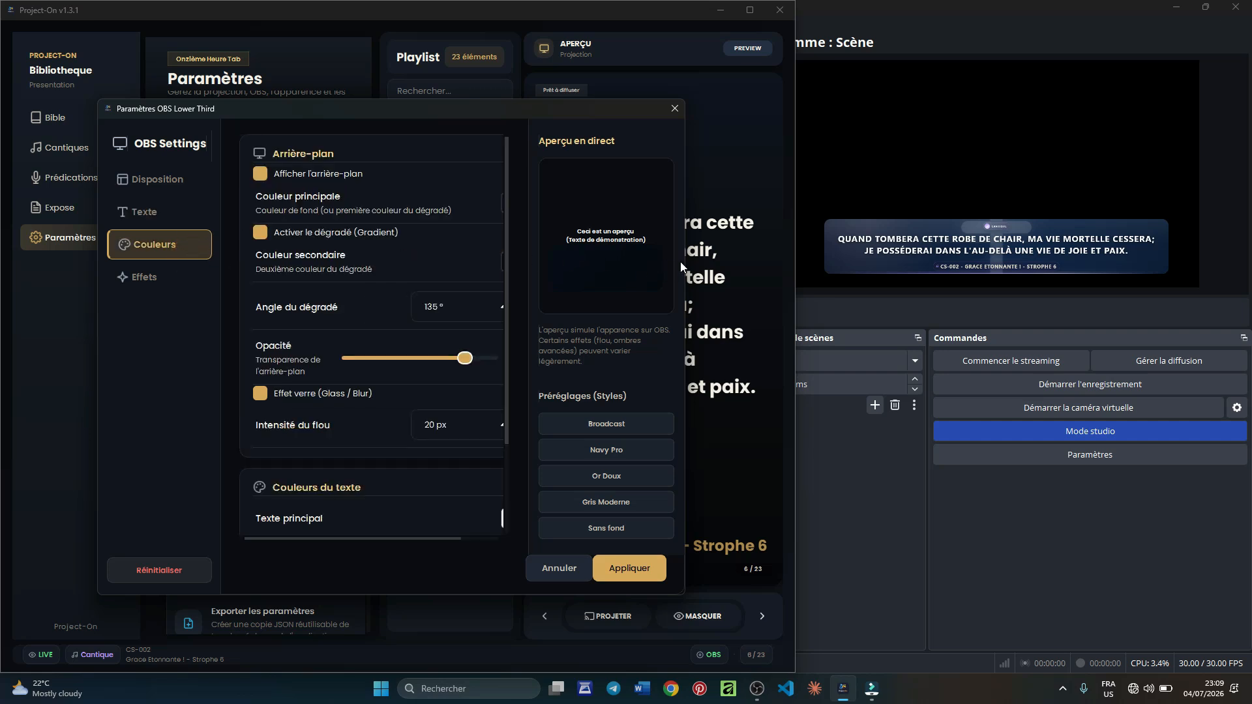
pyautogui.moveTo(684, 262); pyautogui.dragTo(725, 254)
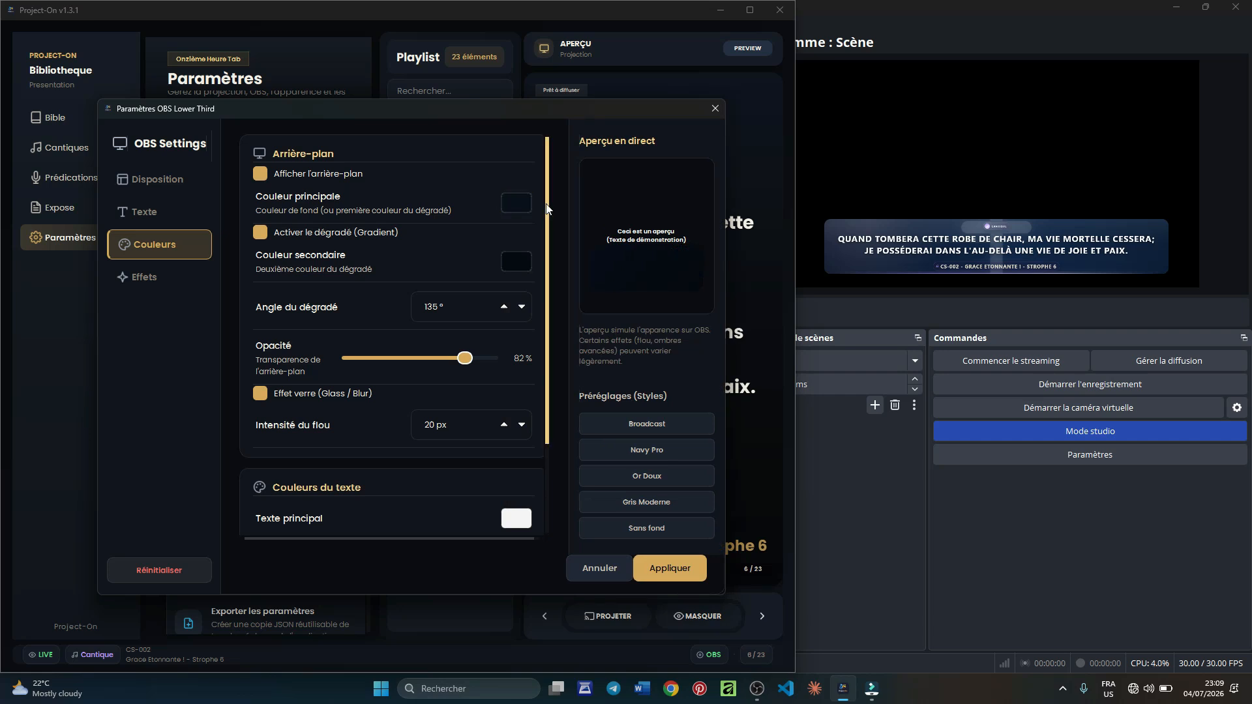
pyautogui.moveTo(549, 203); pyautogui.dragTo(547, 307)
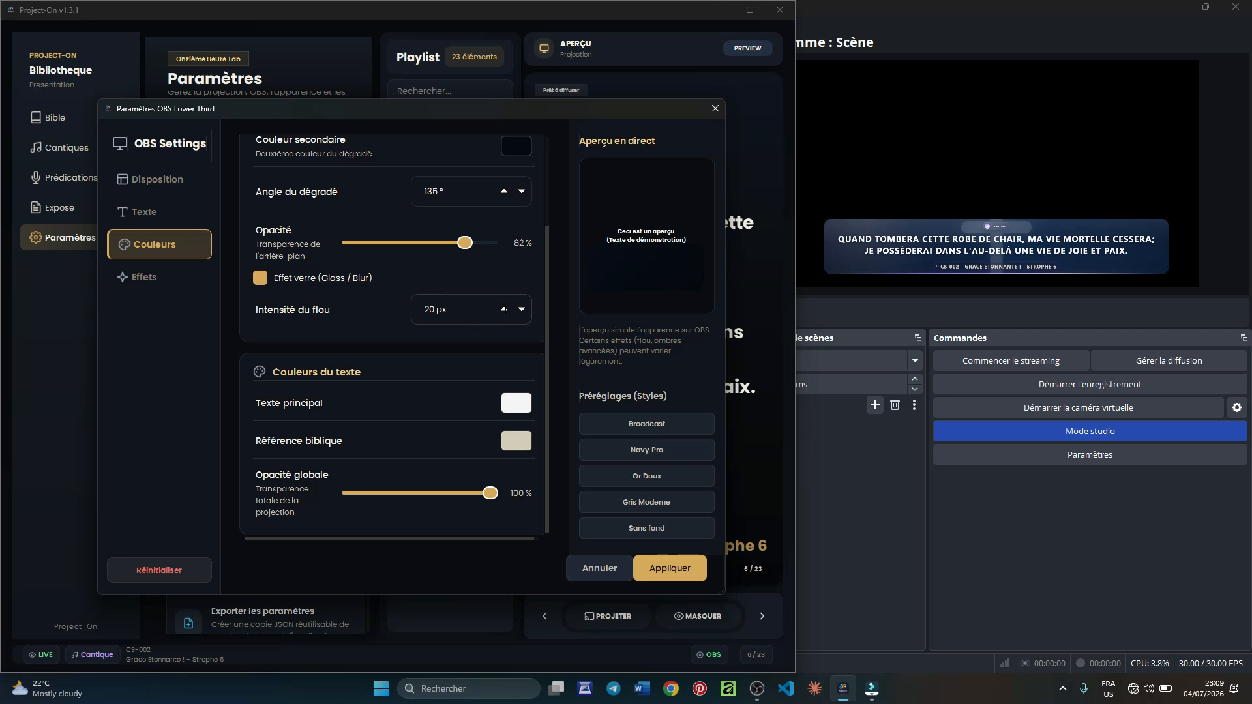
pyautogui.click(504, 309)
pyautogui.click(504, 309)
pyautogui.click(505, 309)
# Step: Change the biblical reference text color to orange #ffaa00
pyautogui.click(516, 441)
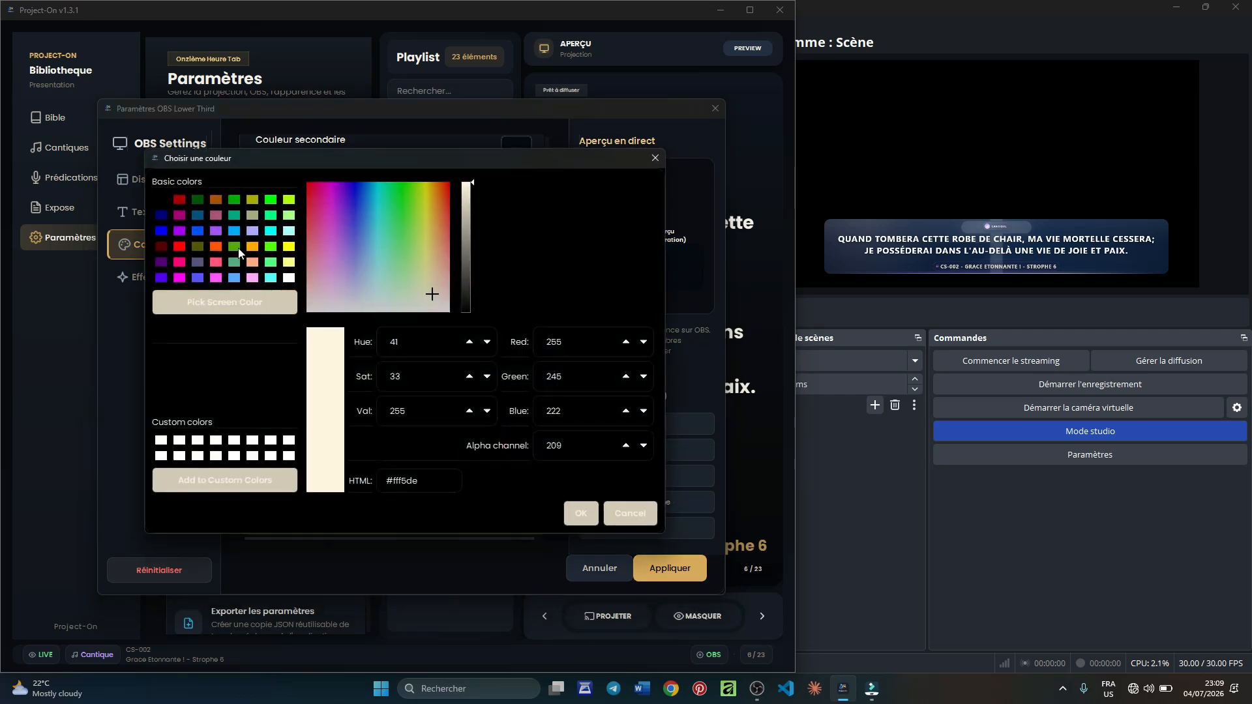
pyautogui.click(252, 246)
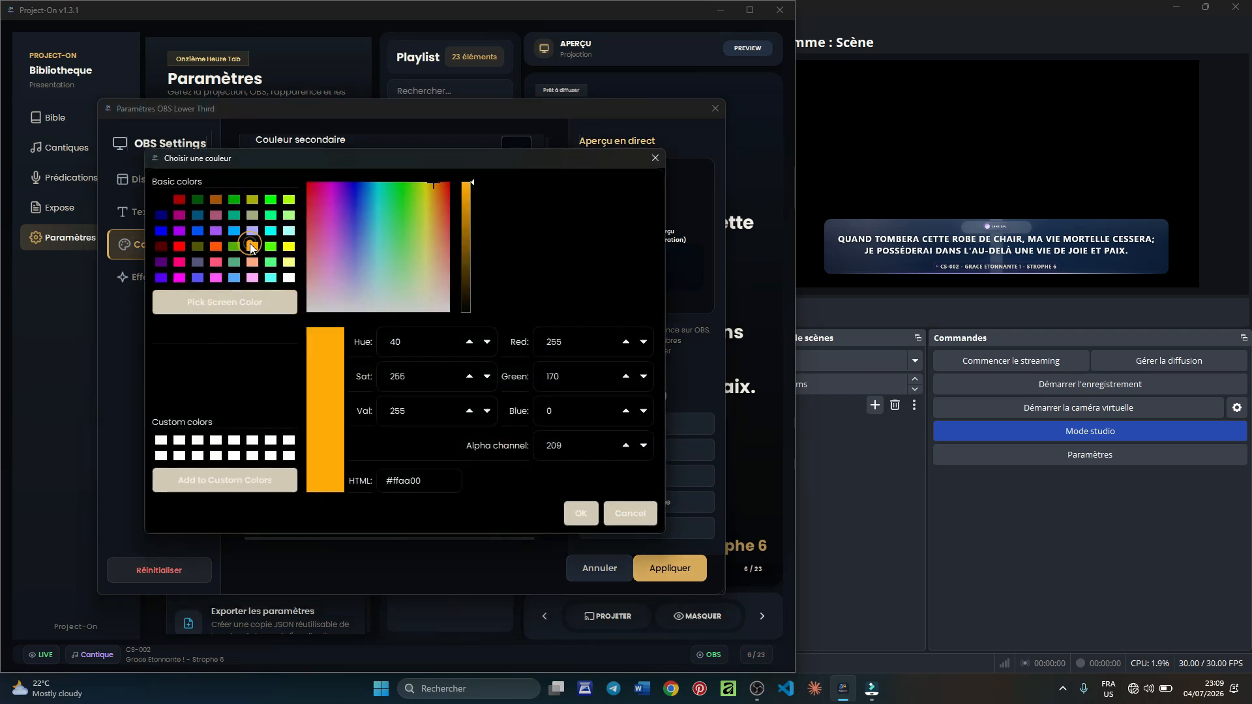
pyautogui.click(575, 514)
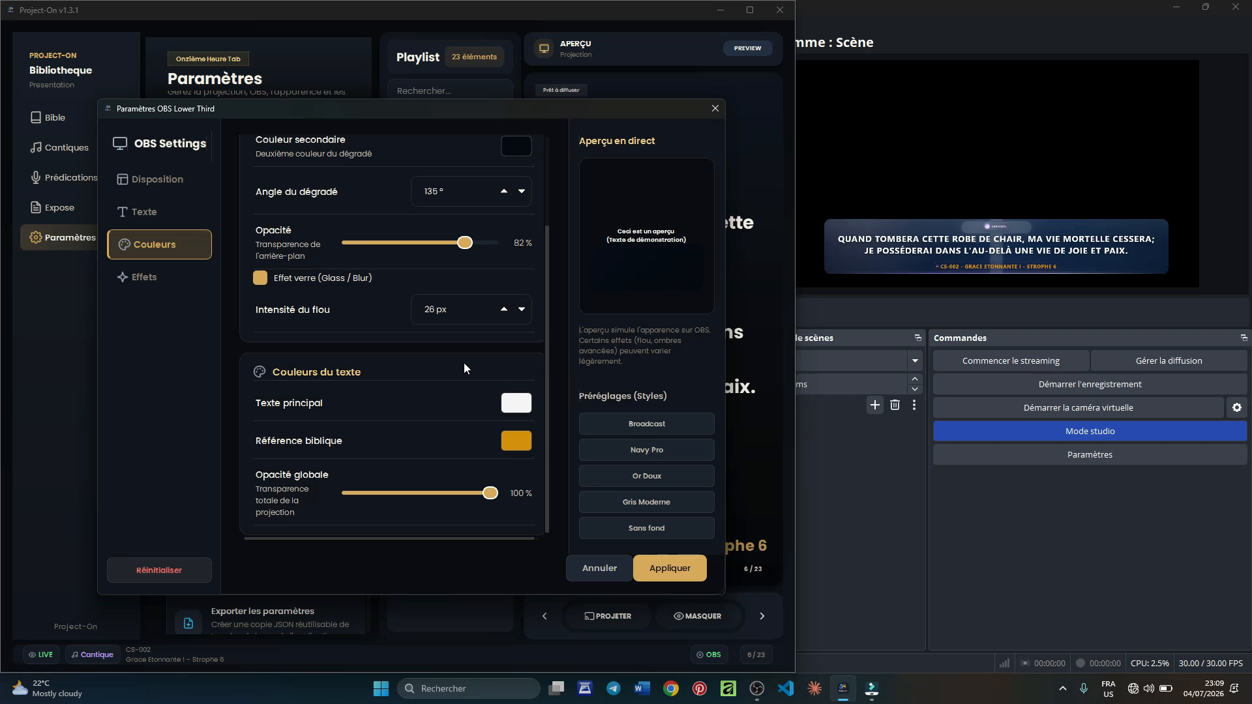
# Step: Enable the text outline effect and raise its thickness to 5 px
pyautogui.click(185, 284)
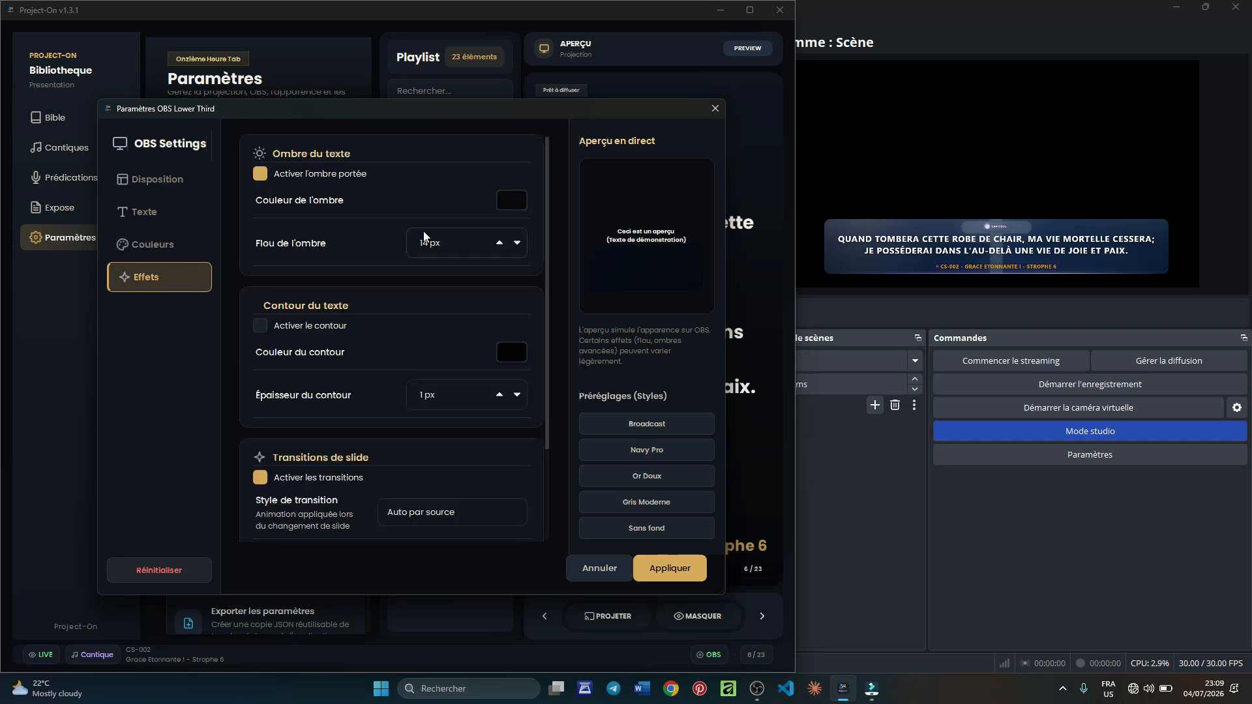
pyautogui.click(261, 327)
pyautogui.click(500, 394)
pyautogui.click(500, 394)
pyautogui.click(499, 394)
pyautogui.click(500, 394)
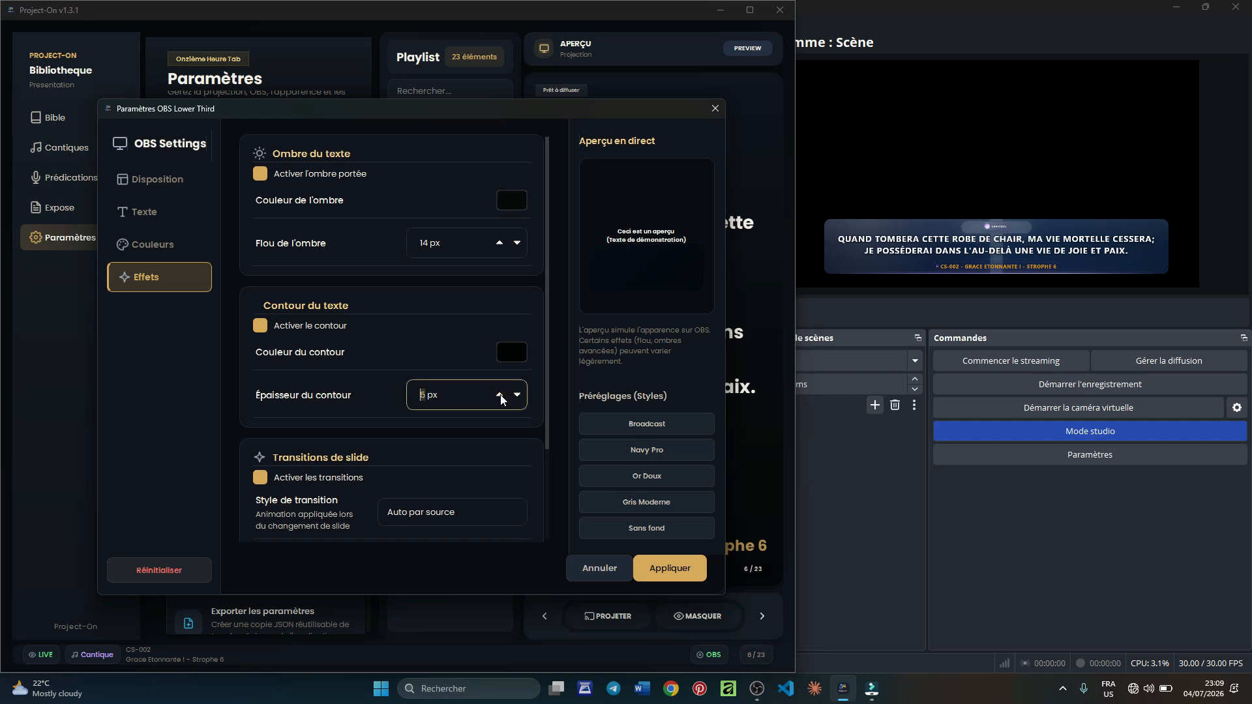
# Step: Change the text outline color to red #ff0000
pyautogui.click(507, 348)
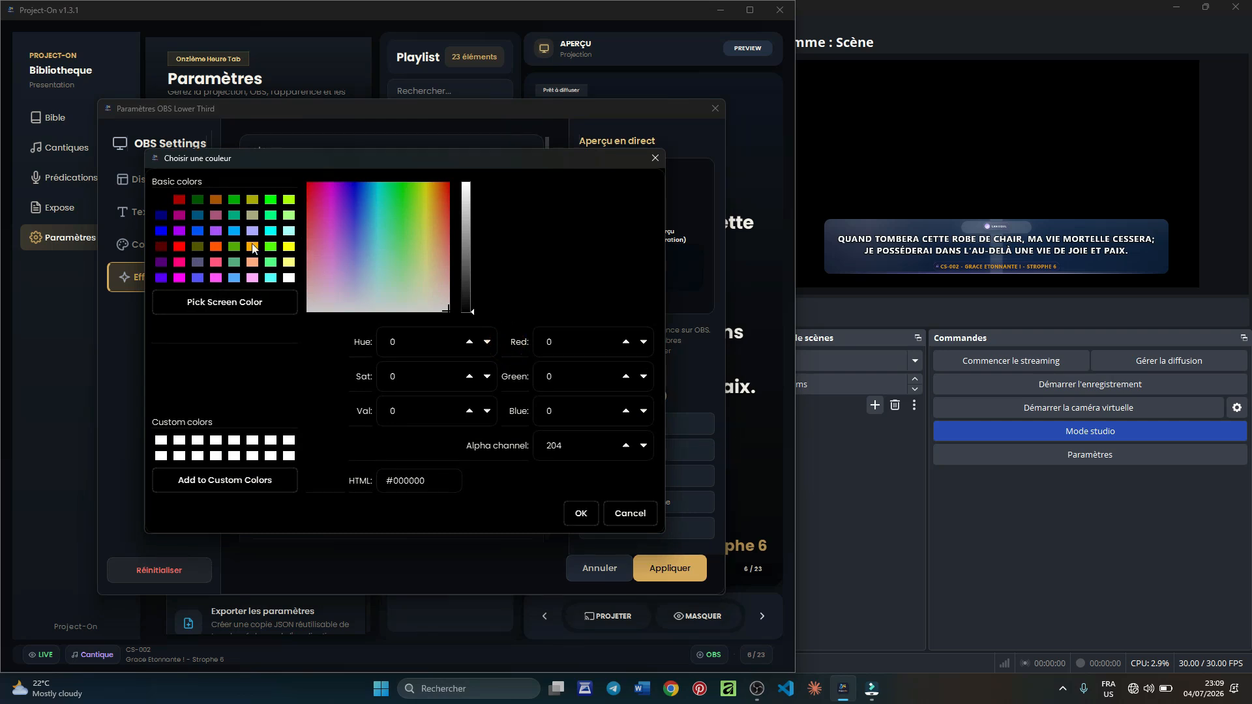
pyautogui.click(178, 247)
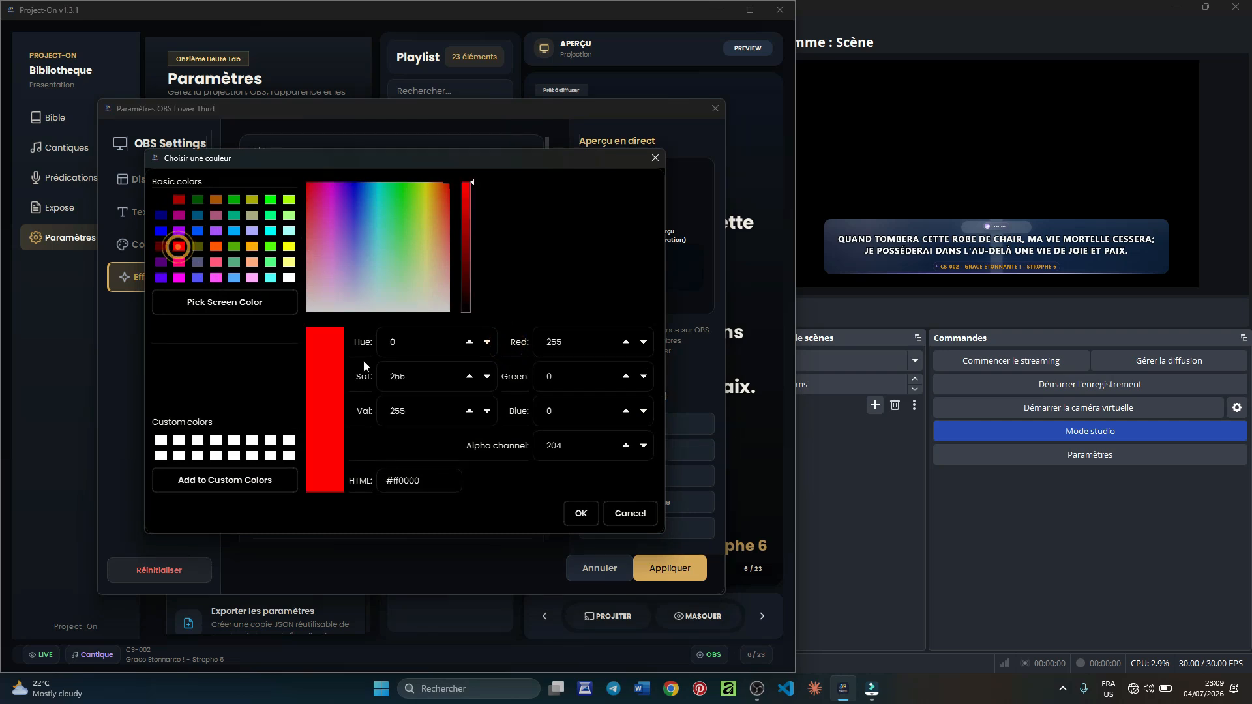
pyautogui.click(579, 513)
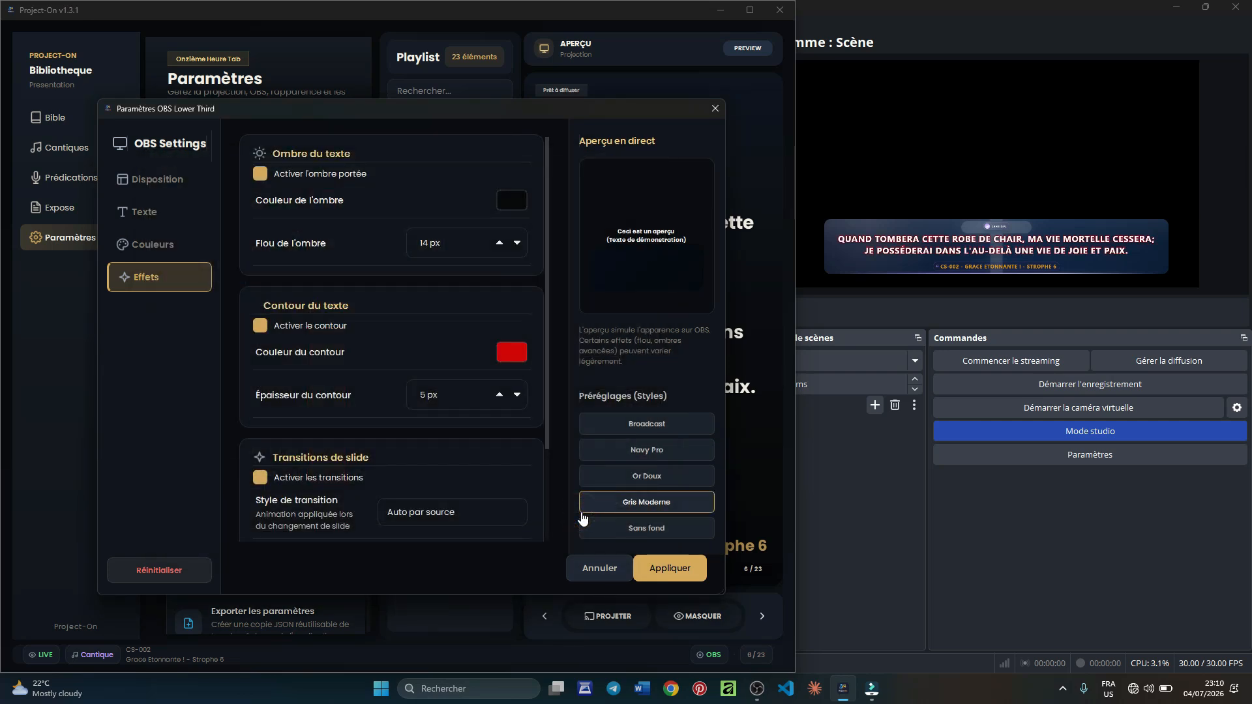
# Step: Reduce the text outline thickness to 2 px
pyautogui.click(517, 395)
pyautogui.click(517, 395)
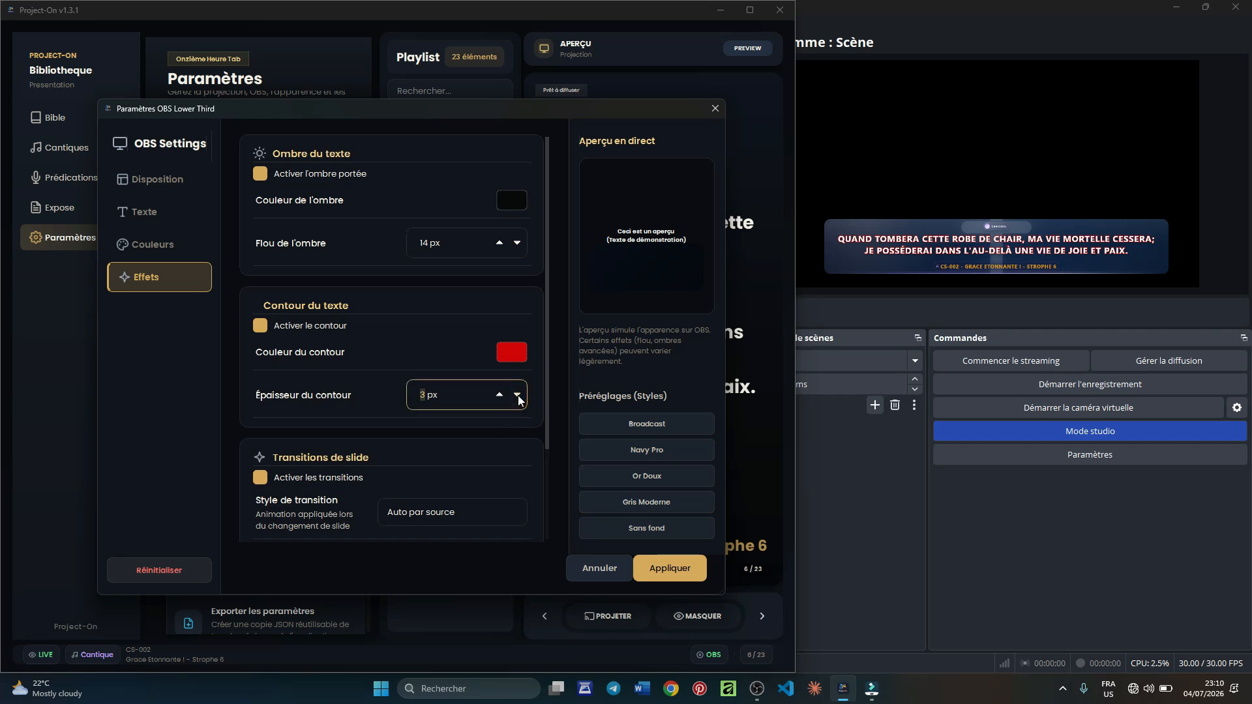
pyautogui.click(518, 395)
# Step: Keep the slide transition style on Auto par source and apply the lower third settings
pyautogui.moveTo(549, 357); pyautogui.dragTo(549, 477)
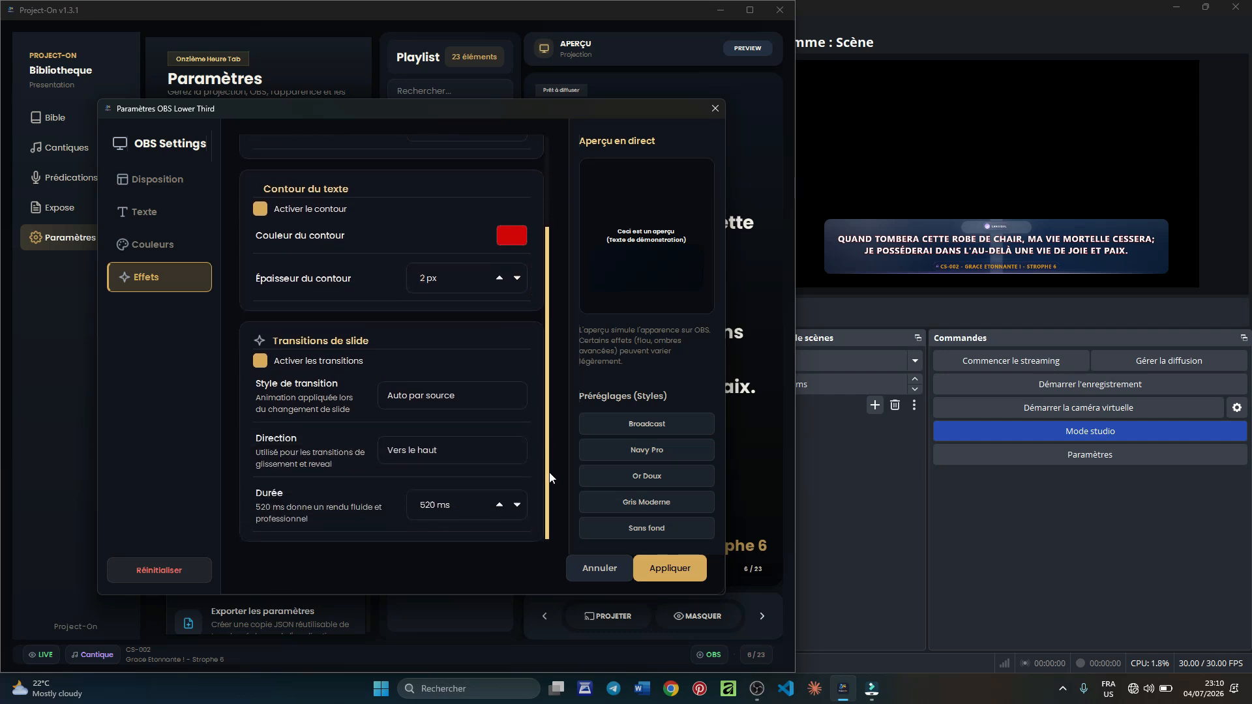
pyautogui.click(474, 398)
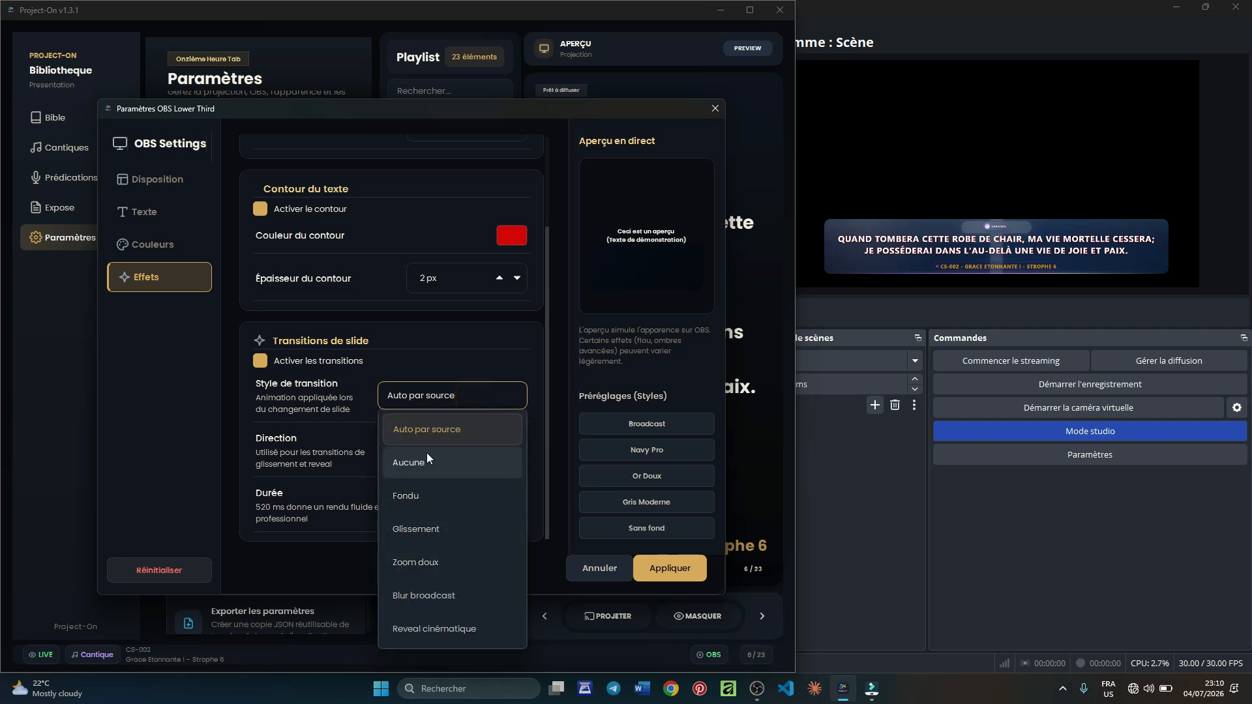
pyautogui.click(454, 432)
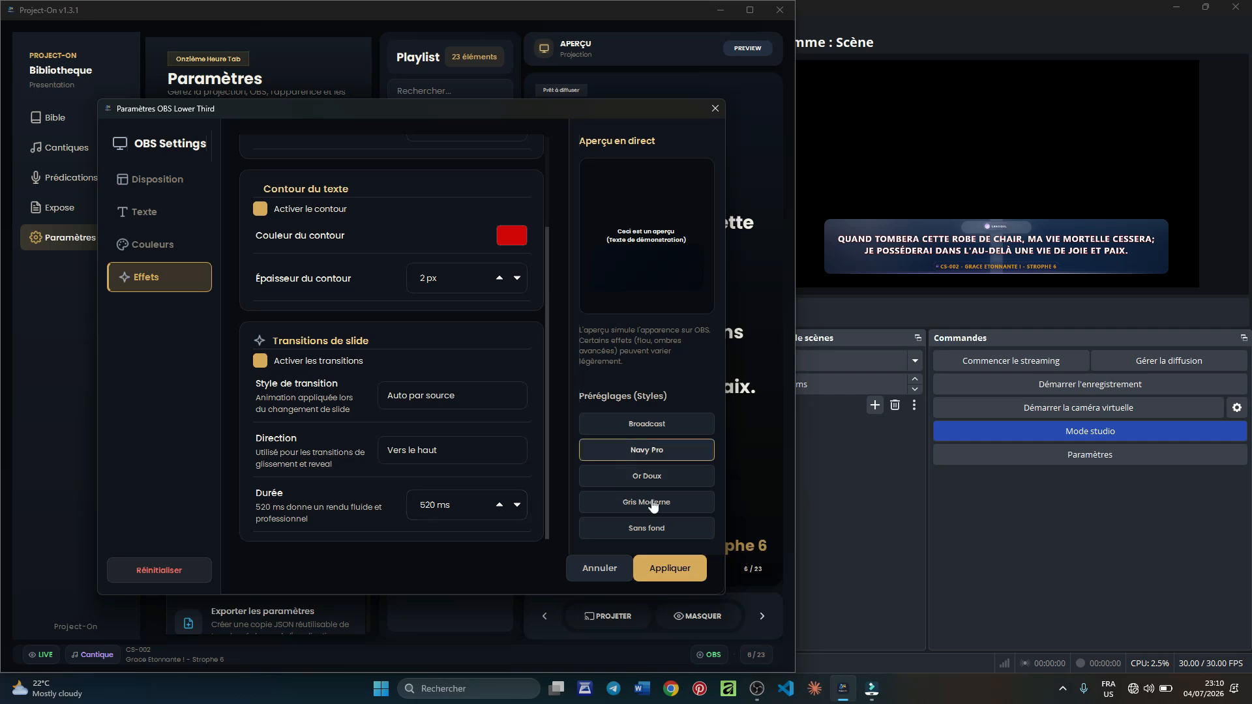
pyautogui.click(651, 457)
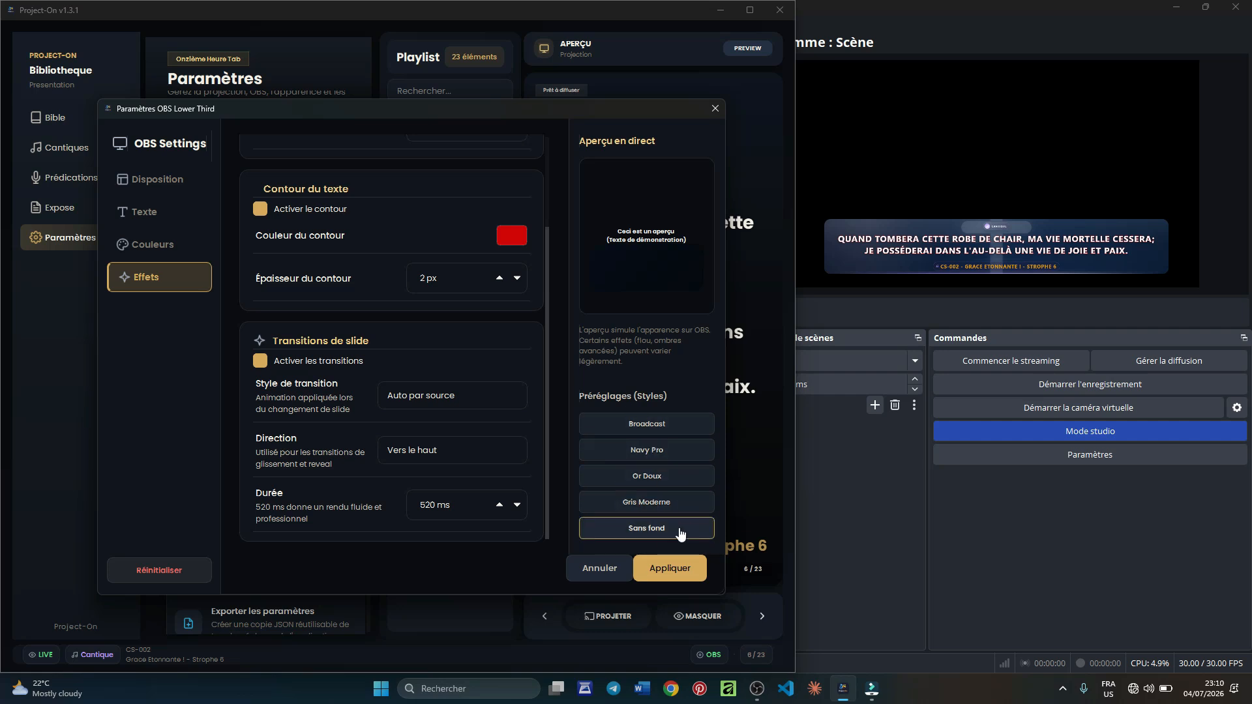
pyautogui.click(674, 570)
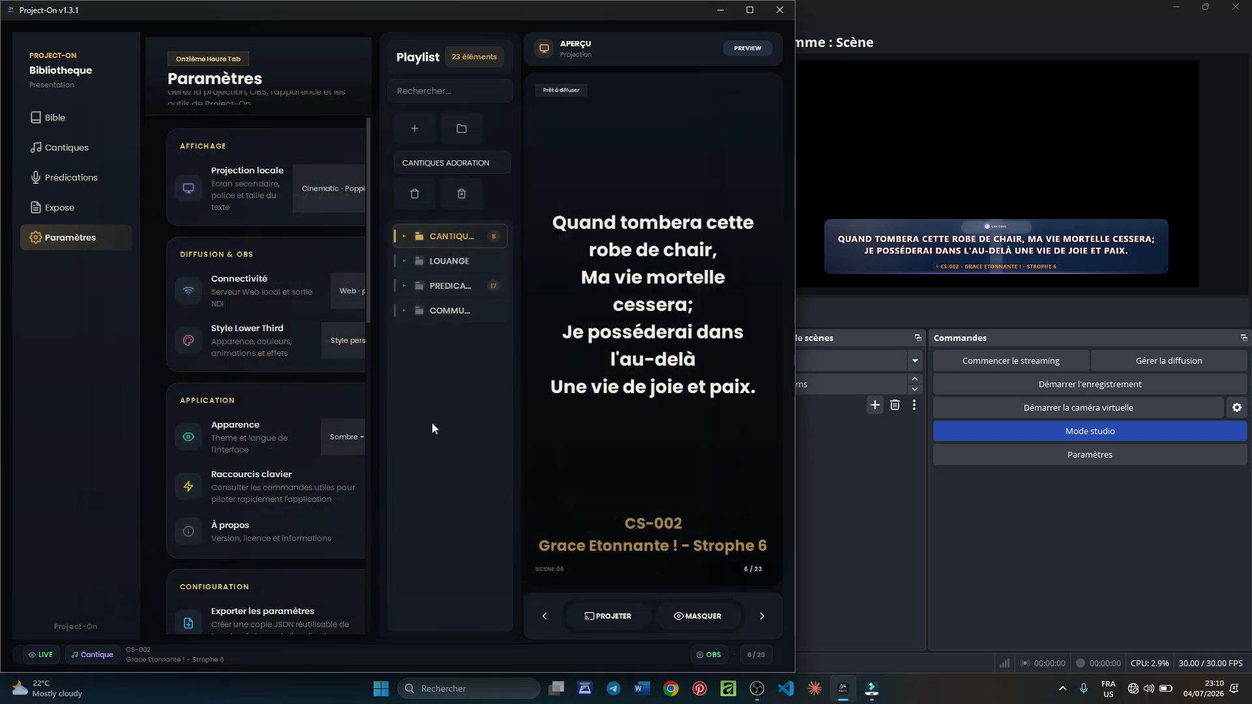